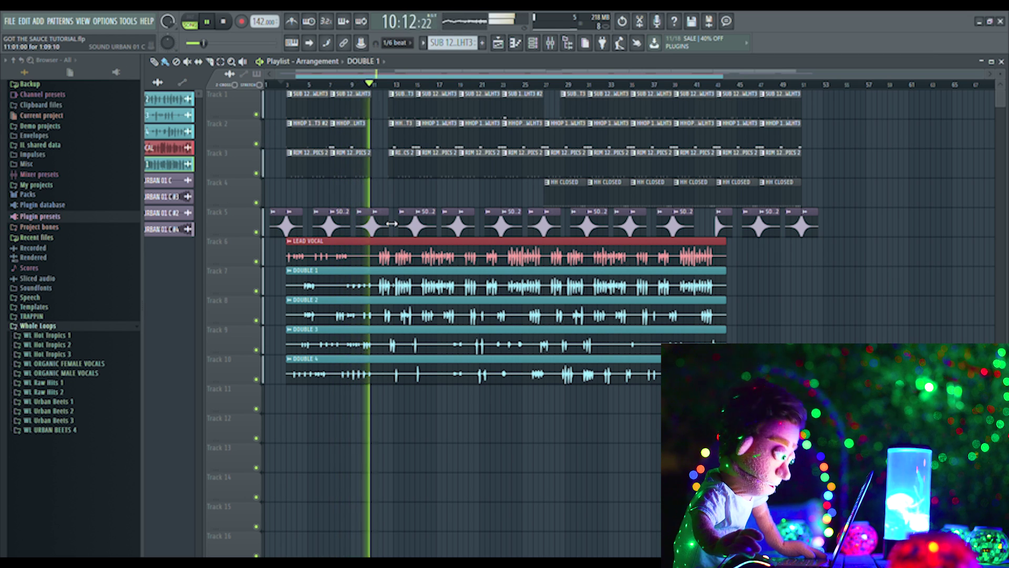
- Route the LEAD VOCAL, DOUBLE 1 and DOUBLE 2 channels to the LEAD VOX mixer track
{"action": "key", "text": "space"}
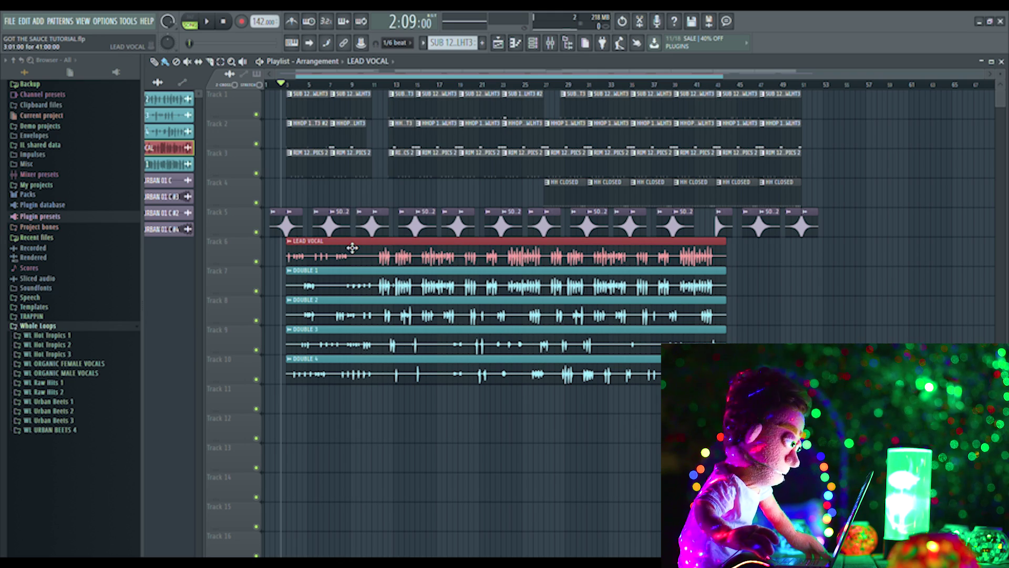
{"action": "double_click", "coordinate": [352, 248]}
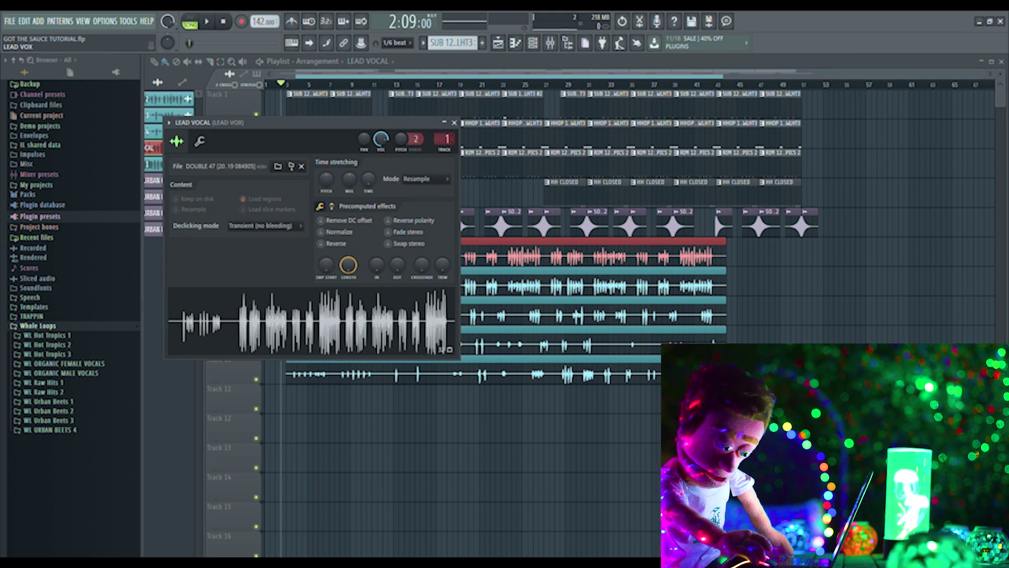
{"action": "left_click", "coordinate": [455, 122]}
{"action": "double_click", "coordinate": [375, 278]}
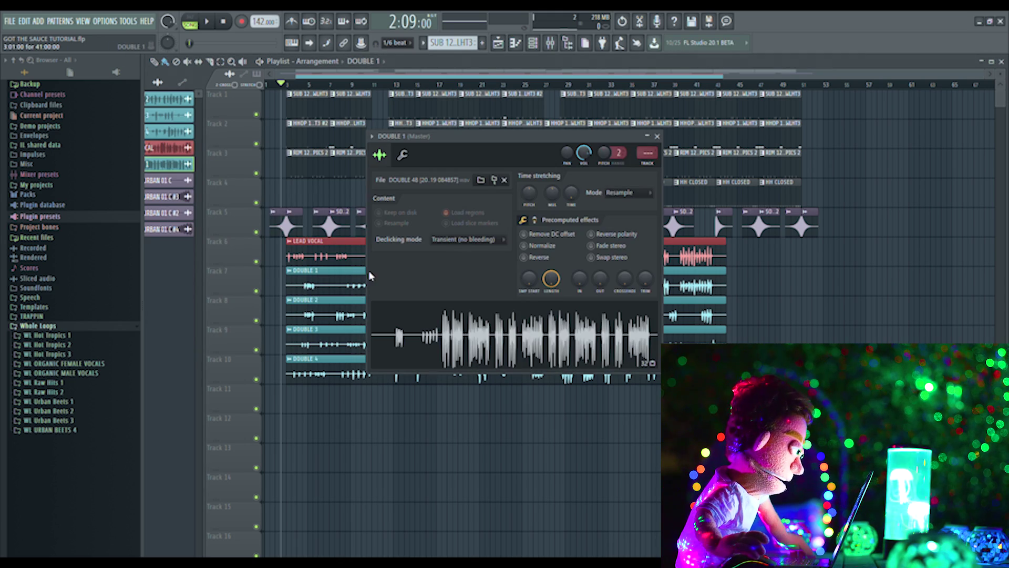
{"action": "scroll", "coordinate": [650, 157], "scroll_direction": "up", "scroll_amount": 2}
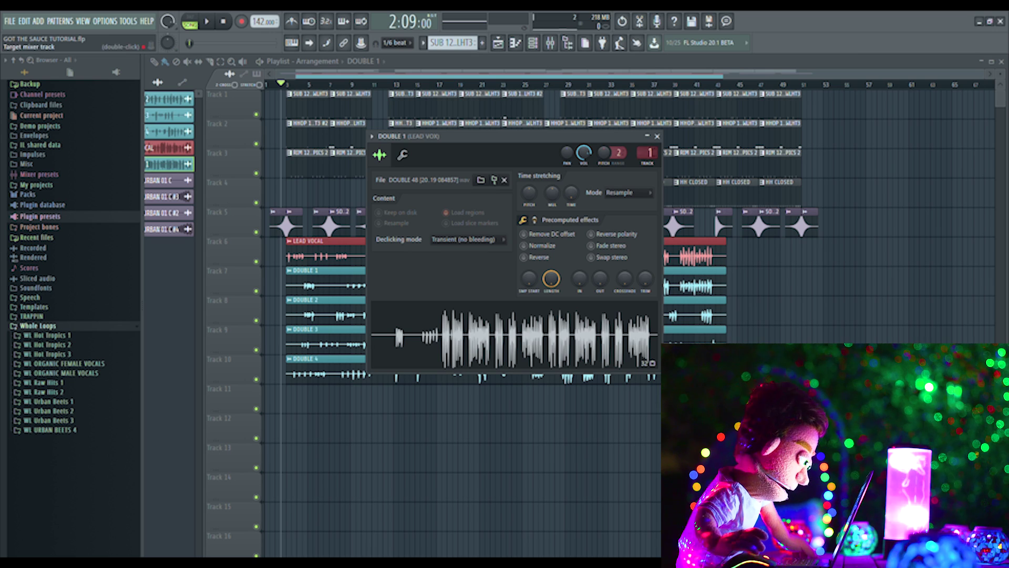
{"action": "left_click", "coordinate": [660, 137]}
{"action": "double_click", "coordinate": [622, 303]}
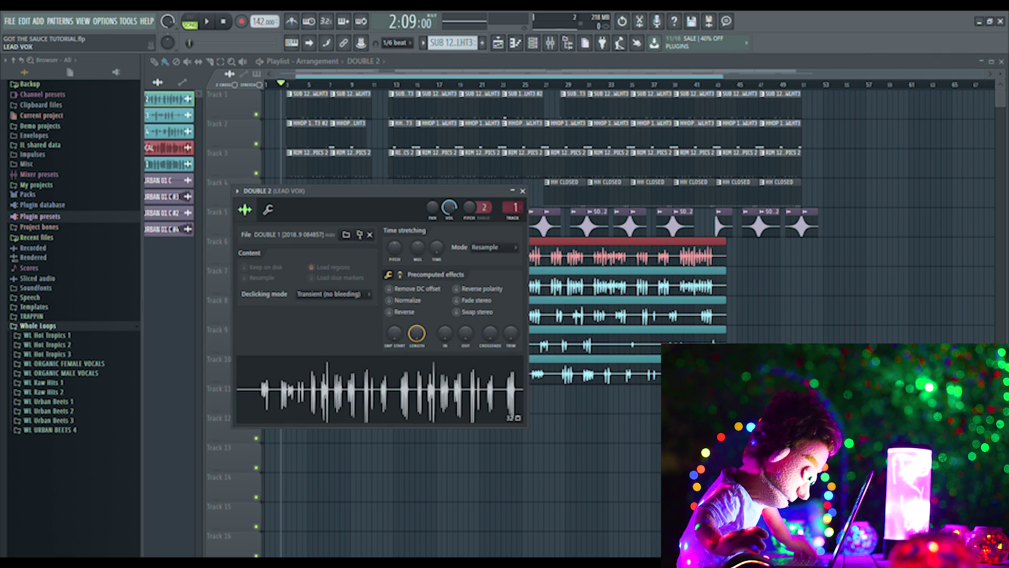
{"action": "left_click", "coordinate": [523, 195]}
- Show the mixer and select the LEAD VOX track on insert 1
{"action": "key", "text": "F9"}
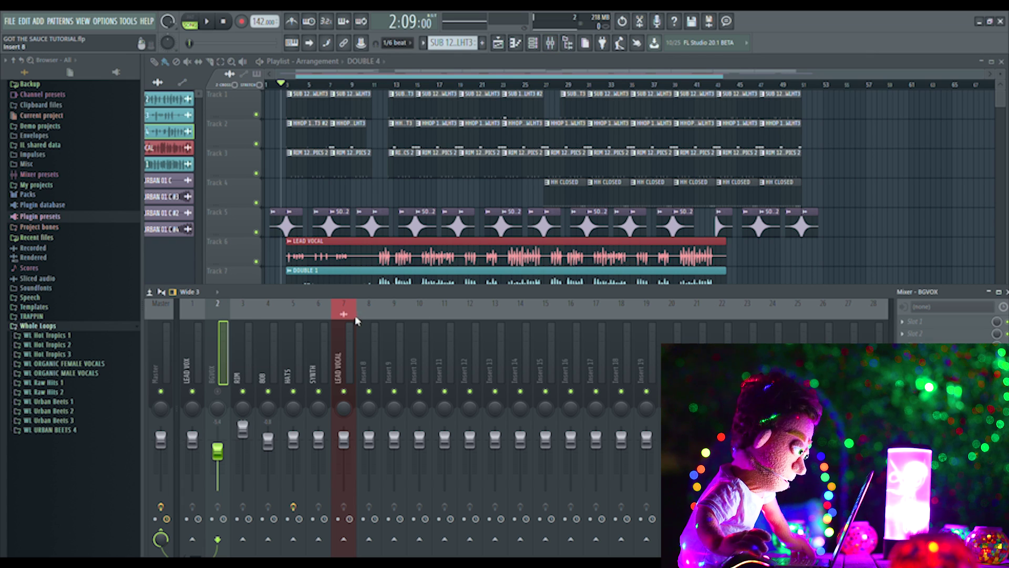
{"action": "left_click", "coordinate": [194, 313]}
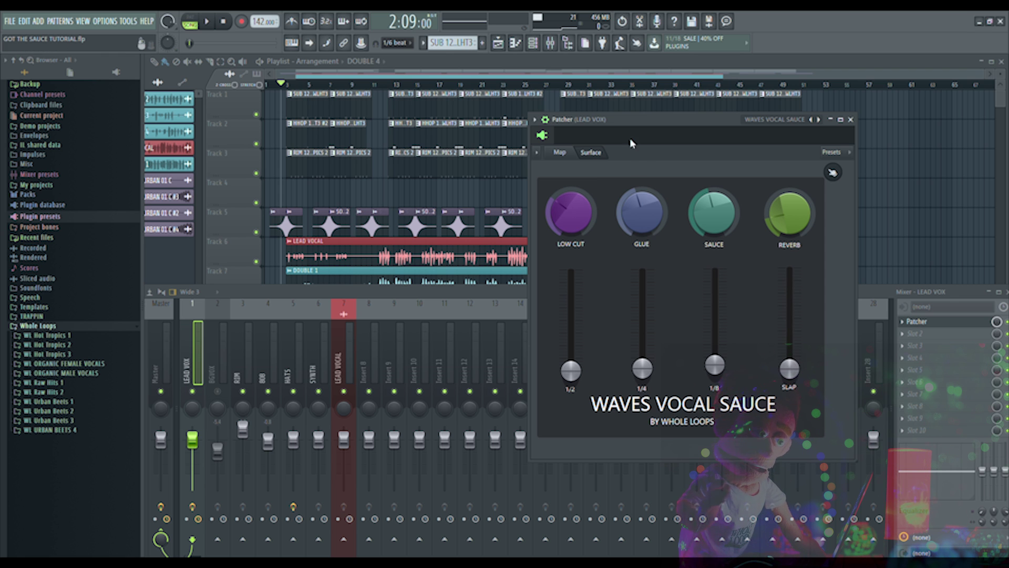
{"action": "scroll", "coordinate": [420, 210], "scroll_direction": "down", "scroll_amount": 1}
{"action": "scroll", "coordinate": [403, 203], "scroll_direction": "down", "scroll_amount": 2}
{"action": "scroll", "coordinate": [391, 199], "scroll_direction": "down", "scroll_amount": 1}
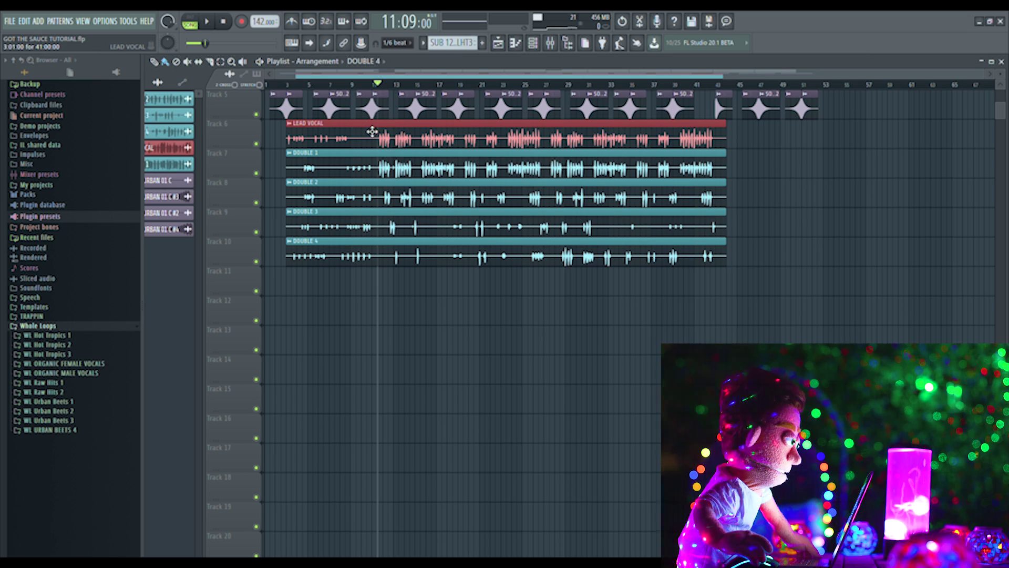
- Raise the Glue knob on LEAD VOX's Vocal Sauce while playing back from bar 11
{"action": "key", "text": "F9"}
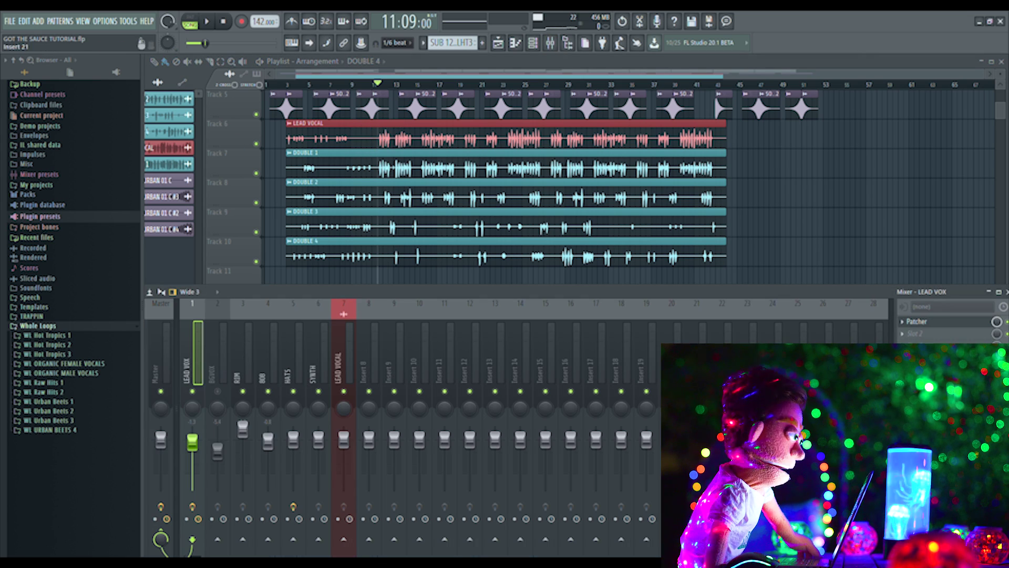
{"action": "key", "text": "space"}
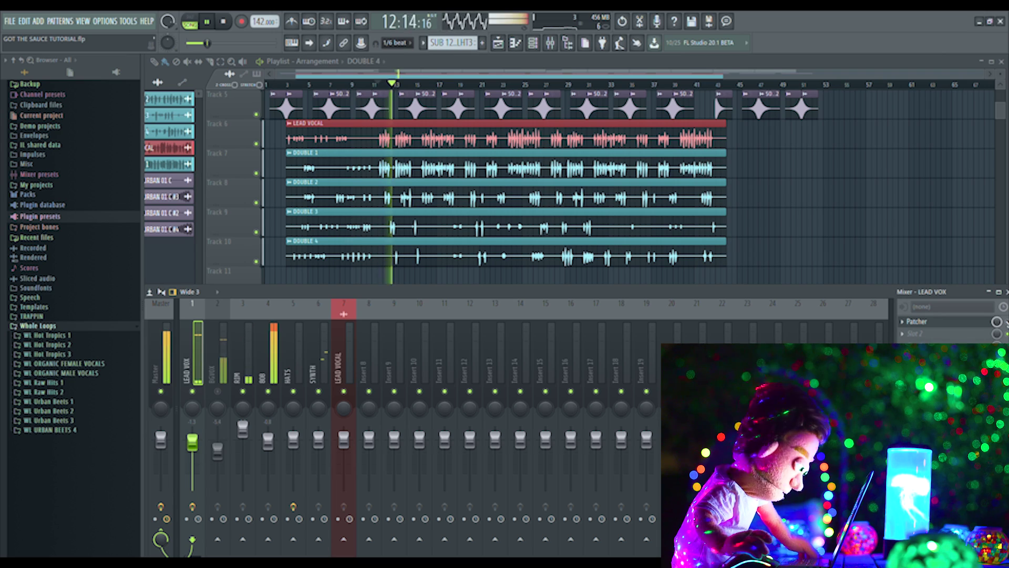
{"action": "key", "text": "space"}
{"action": "key", "text": "space"}
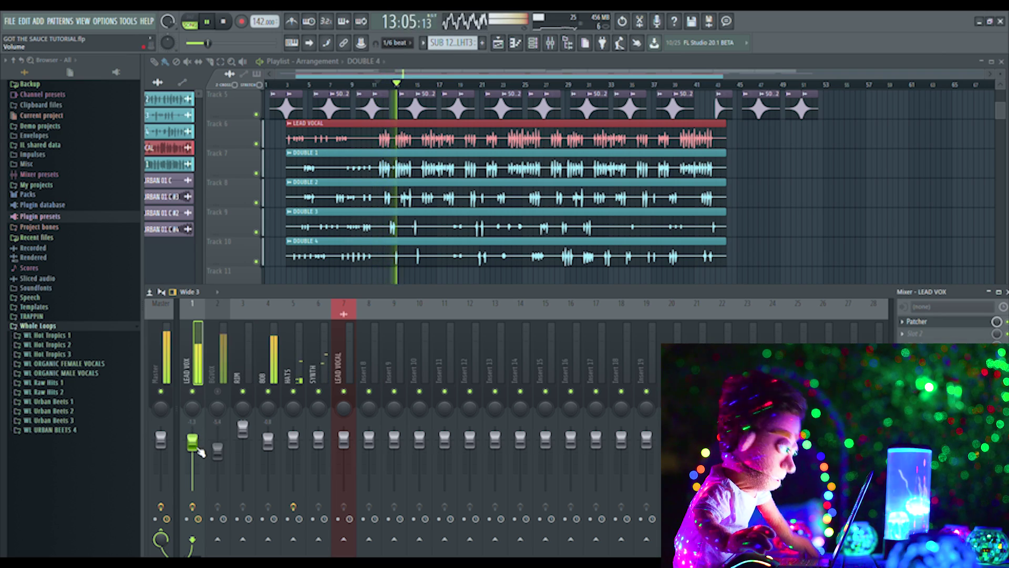
{"action": "left_click", "coordinate": [917, 320]}
{"action": "left_click_drag", "start_coordinate": [666, 193], "coordinate": [666, 185]}
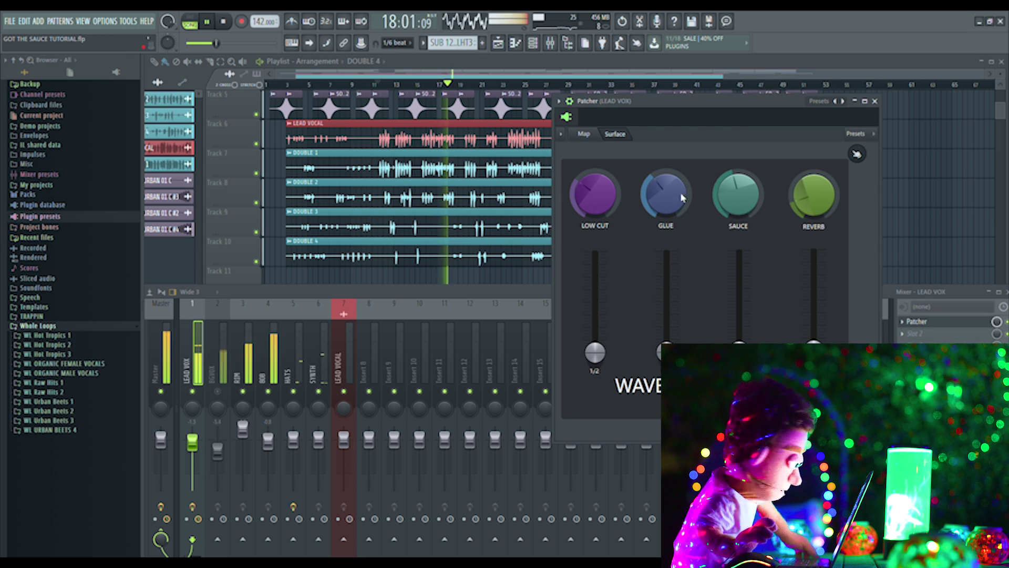
{"action": "left_click", "coordinate": [875, 101]}
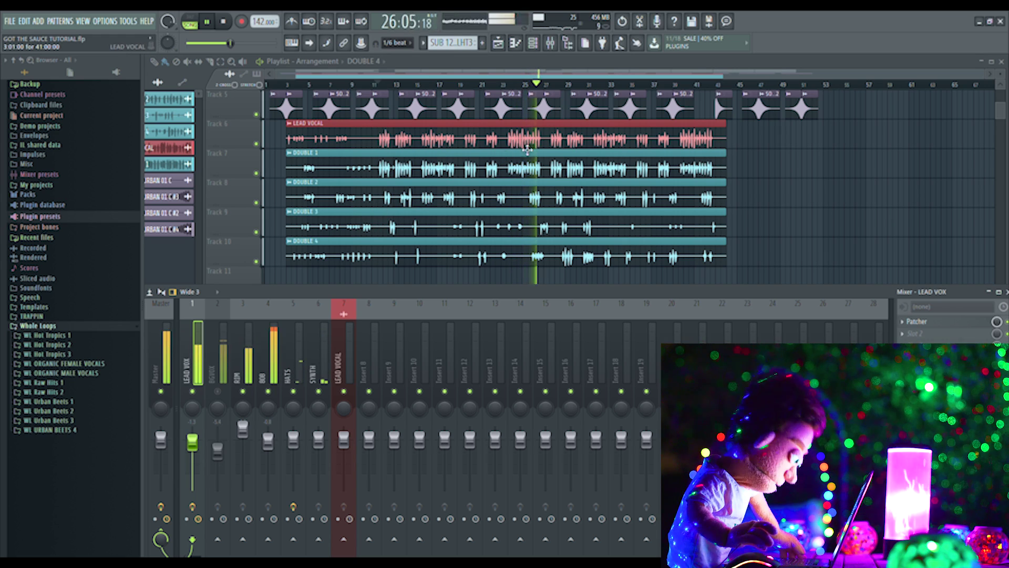
{"action": "key", "text": "space"}
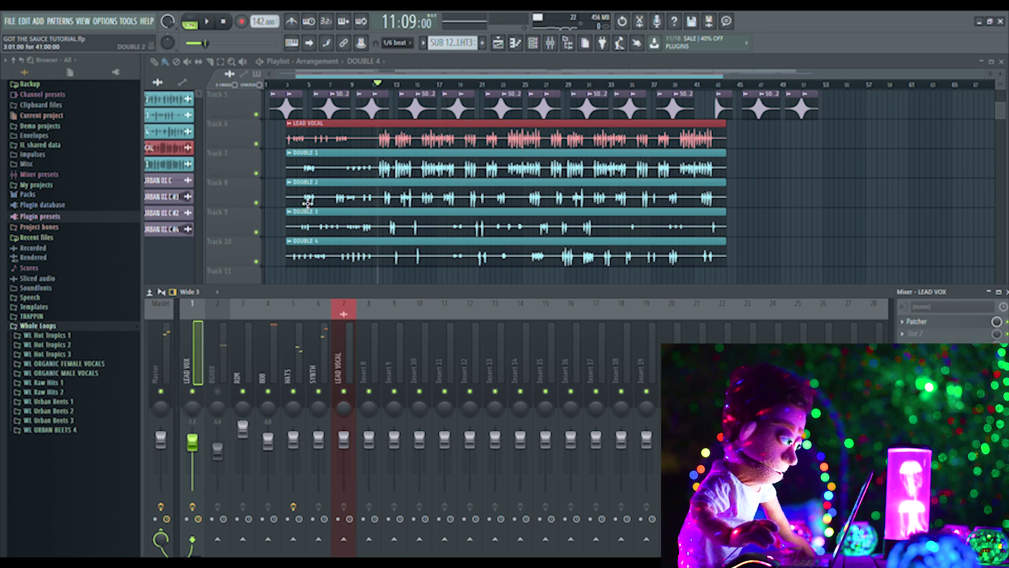
- Select the BGVOX track, move its Background Sauce window aside, and lower its Glue
{"action": "left_click", "coordinate": [218, 314]}
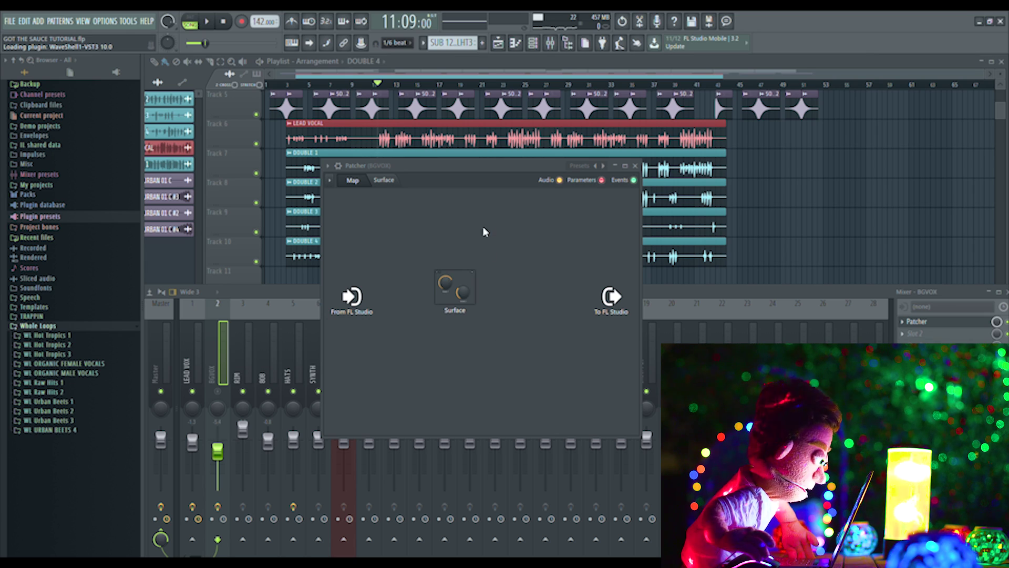
{"action": "left_click_drag", "start_coordinate": [476, 165], "coordinate": [531, 132]}
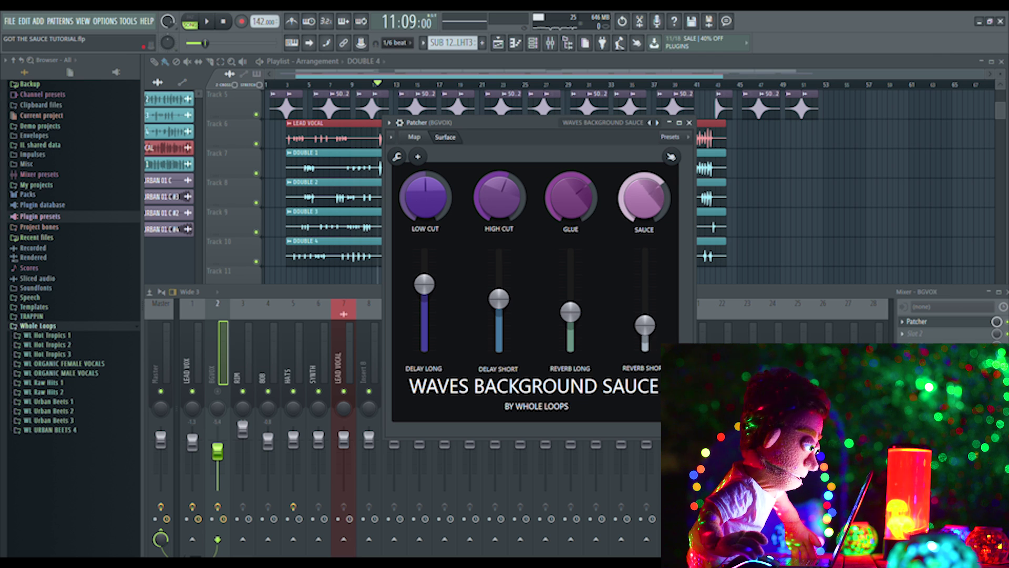
{"action": "left_click_drag", "start_coordinate": [570, 197], "coordinate": [570, 217]}
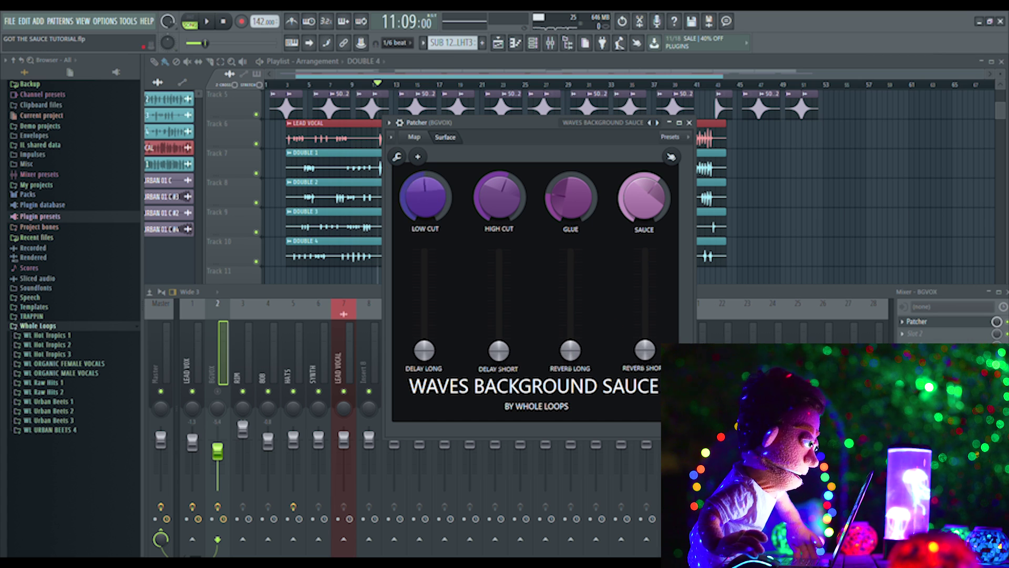
- Mute LEAD VOX, start playback, and adjust the Sauce amount on BGVOX's Background Sauce
{"action": "left_click", "coordinate": [208, 398]}
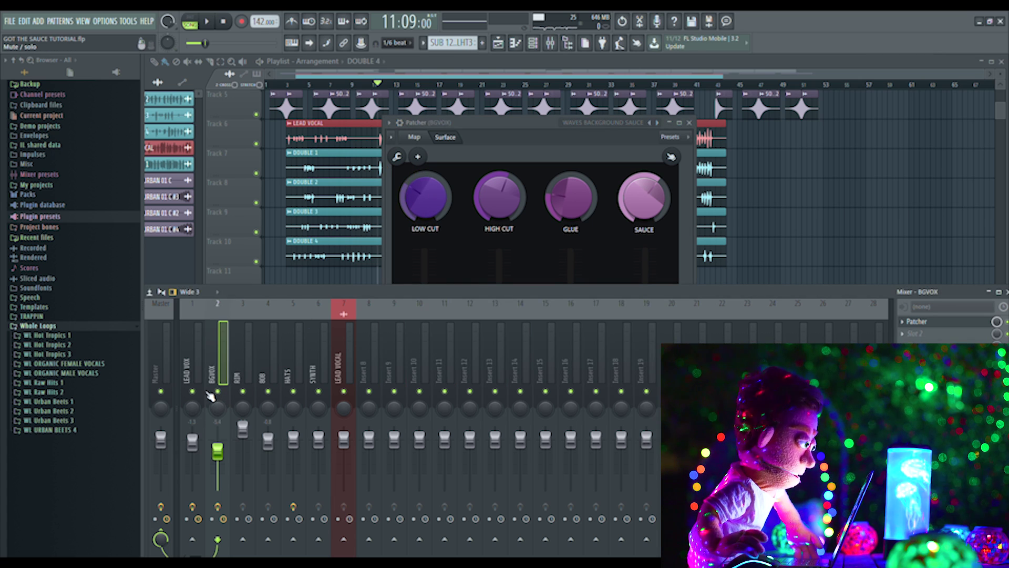
{"action": "left_click", "coordinate": [422, 162]}
{"action": "key", "text": "space"}
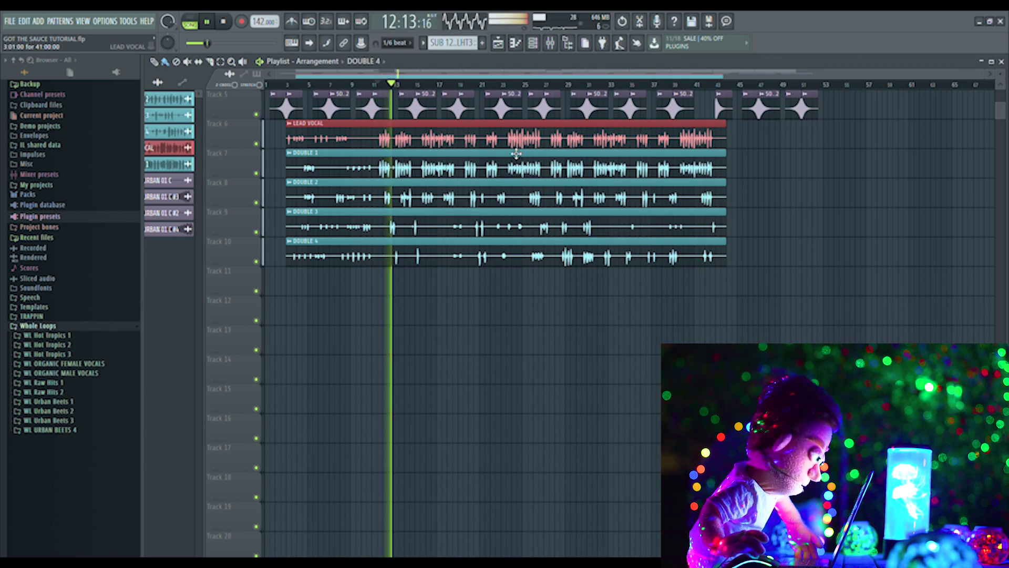
{"action": "left_click", "coordinate": [550, 43]}
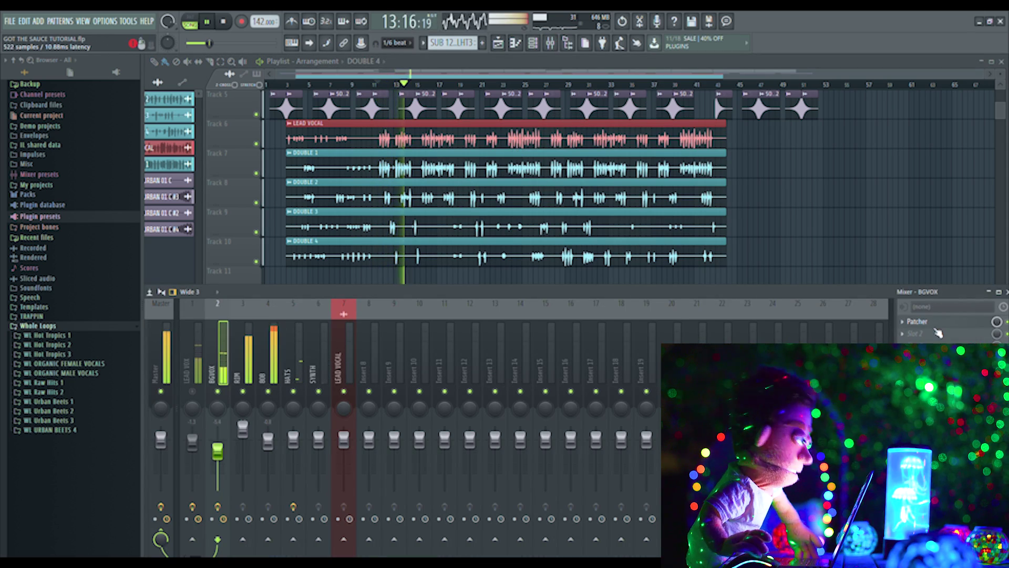
{"action": "left_click", "coordinate": [916, 320]}
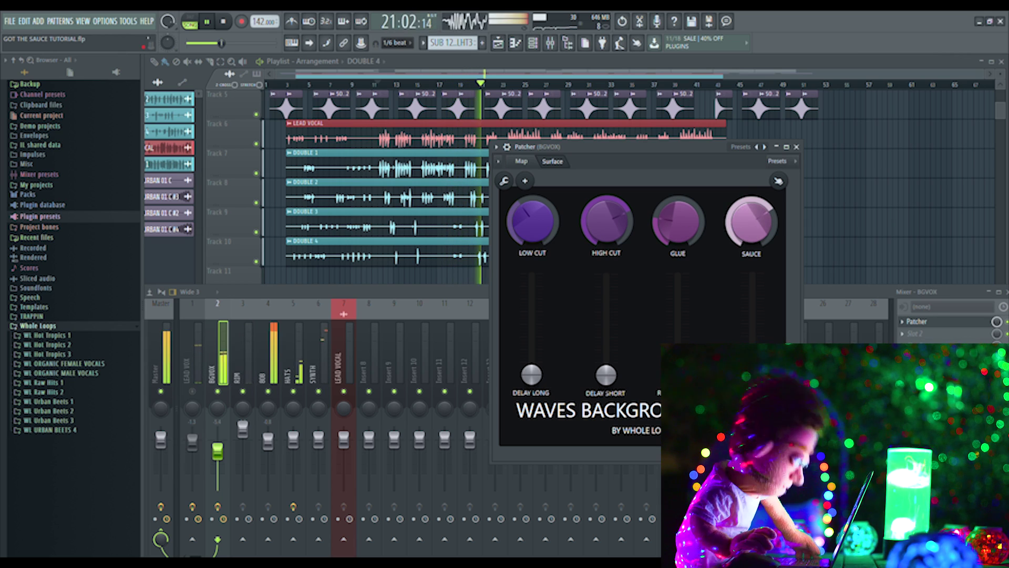
{"action": "mouse_move", "coordinate": [757, 230]}
{"action": "left_mouse_down"}
{"action": "mouse_move", "coordinate": [734, 243]}
{"action": "mouse_move", "coordinate": [743, 206]}
{"action": "left_mouse_up"}
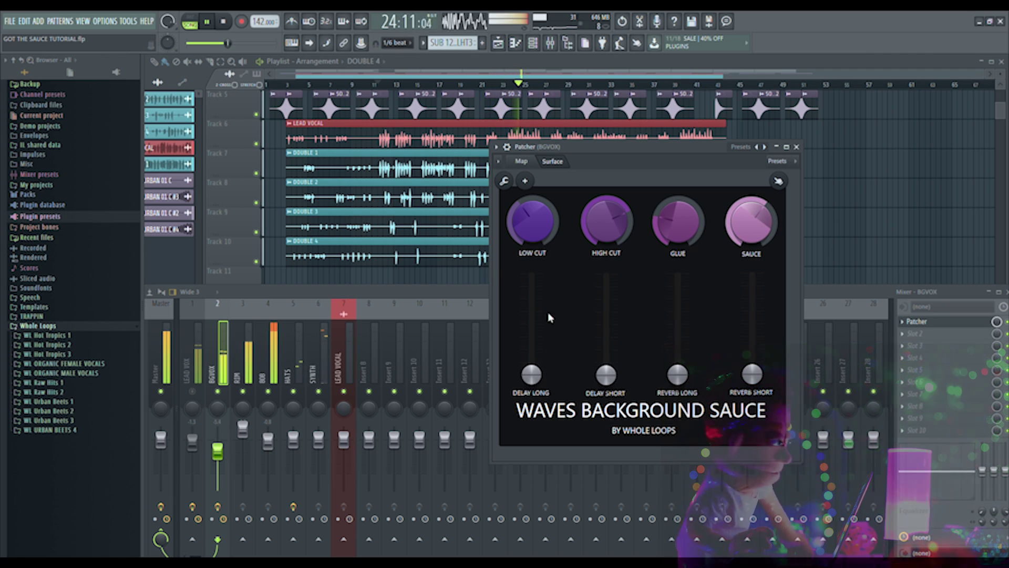
- Raise the Delay Long, Reverb Long and Reverb Short sliders, then stop playback
{"action": "left_click_drag", "start_coordinate": [532, 339], "coordinate": [531, 326]}
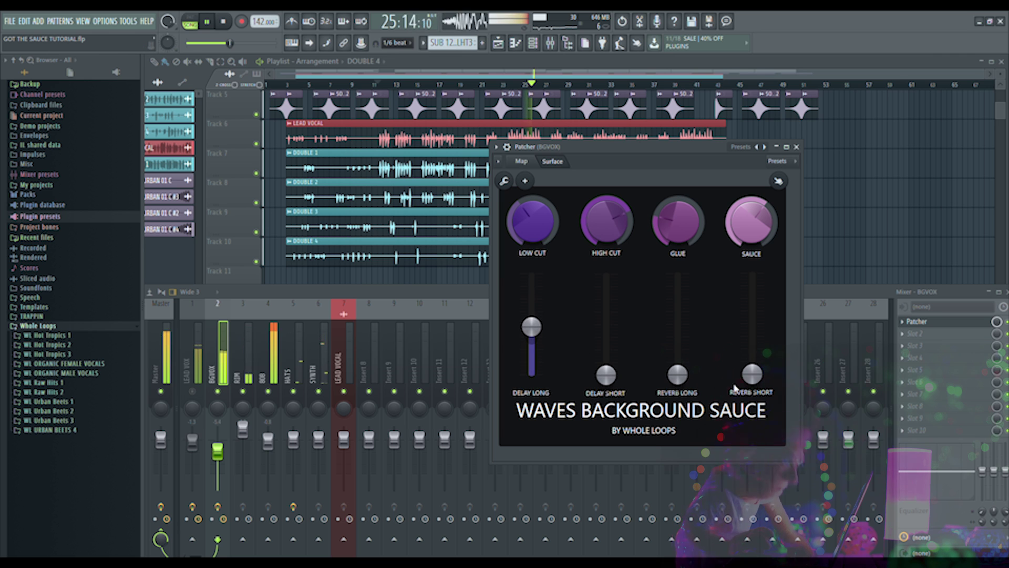
{"action": "left_click_drag", "start_coordinate": [753, 374], "coordinate": [752, 345]}
{"action": "left_click_drag", "start_coordinate": [677, 374], "coordinate": [678, 353]}
{"action": "left_click_drag", "start_coordinate": [753, 344], "coordinate": [752, 337]}
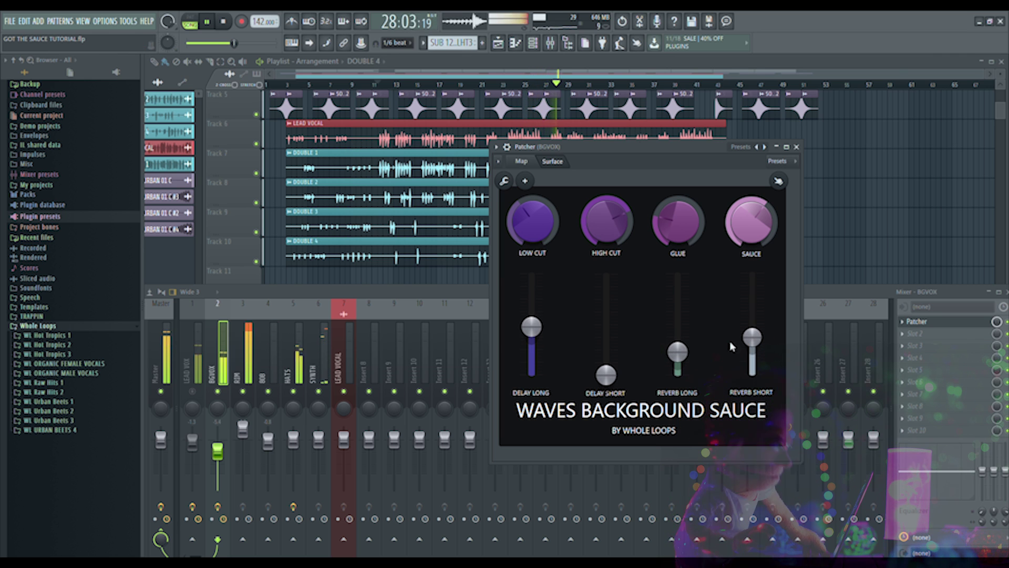
{"action": "left_click_drag", "start_coordinate": [531, 326], "coordinate": [531, 331]}
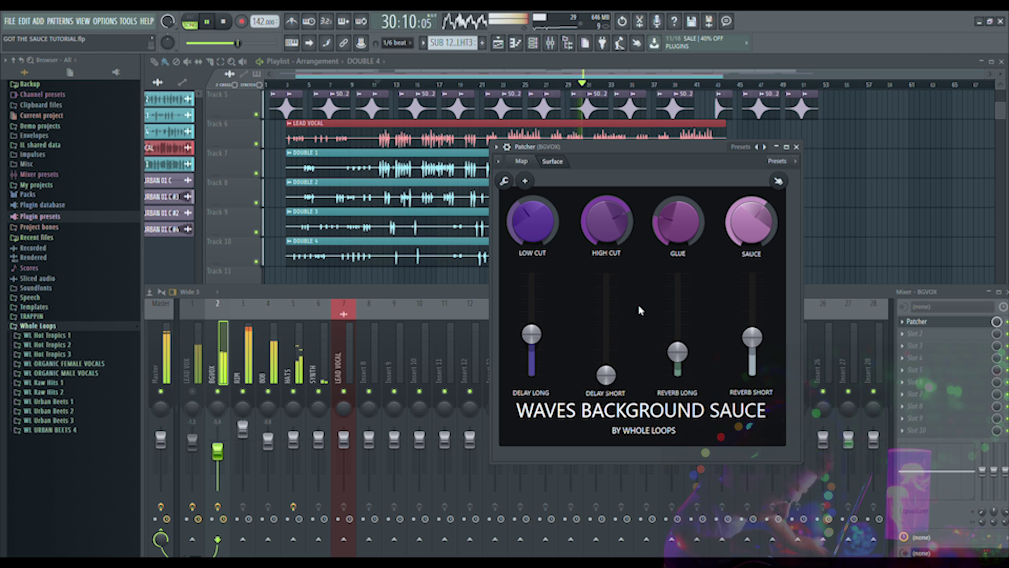
{"action": "key", "text": "space"}
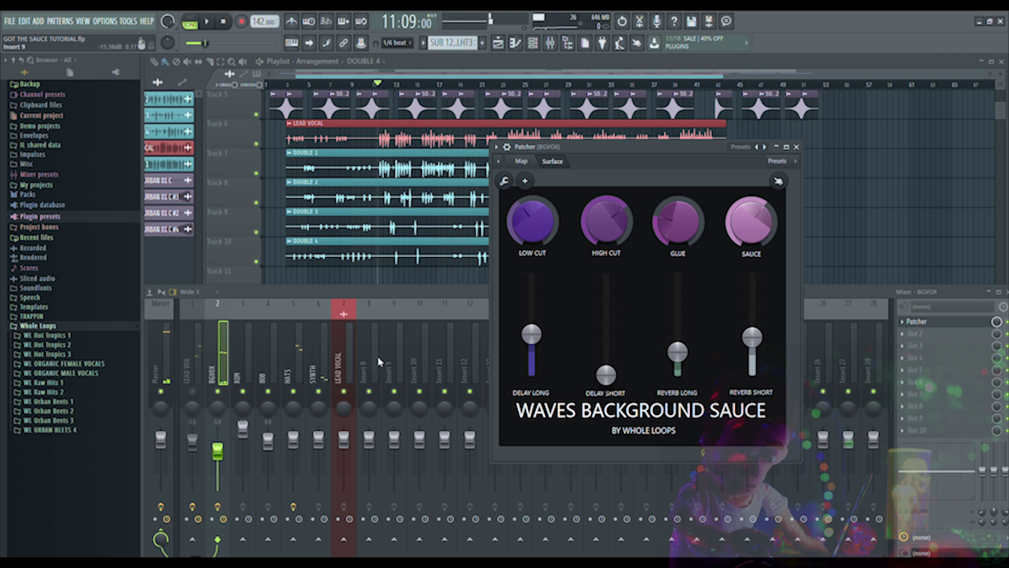
{"action": "left_click", "coordinate": [796, 147]}
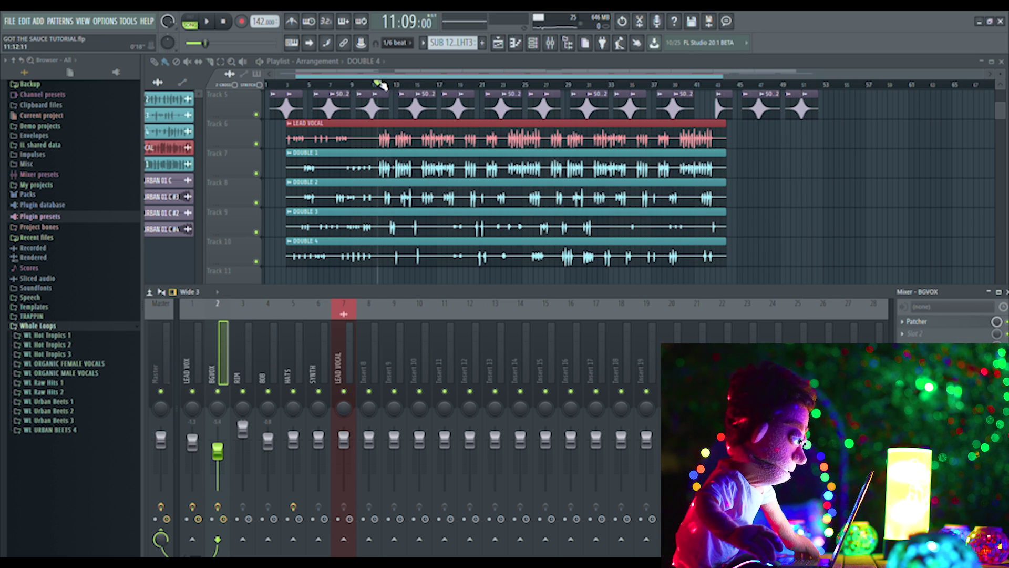
- Play from bar 11, lowering LEAD VOX slightly and raising BGVOX a touch
{"action": "key", "text": "F9"}
{"action": "key", "text": "space"}
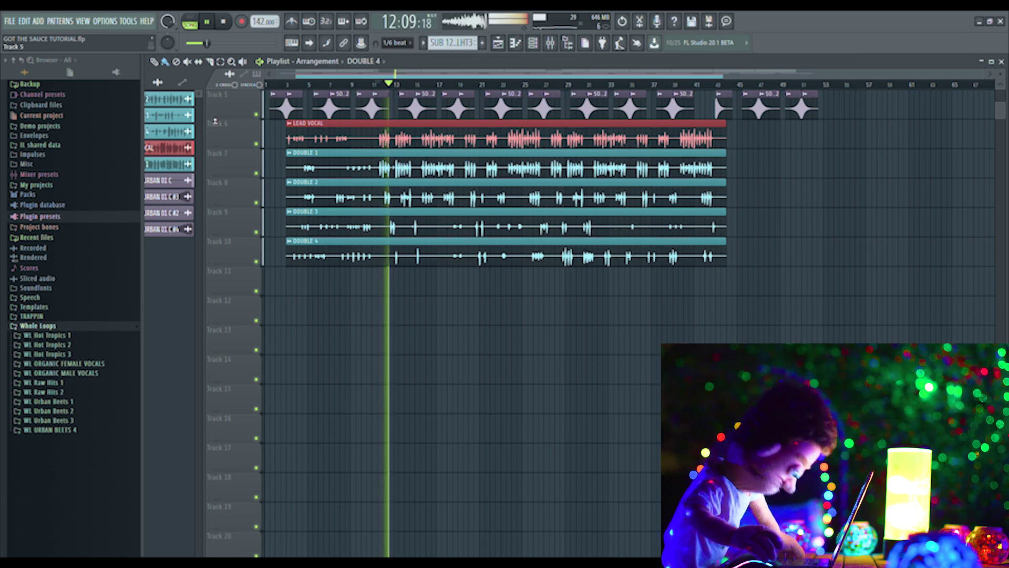
{"action": "key", "text": "F9"}
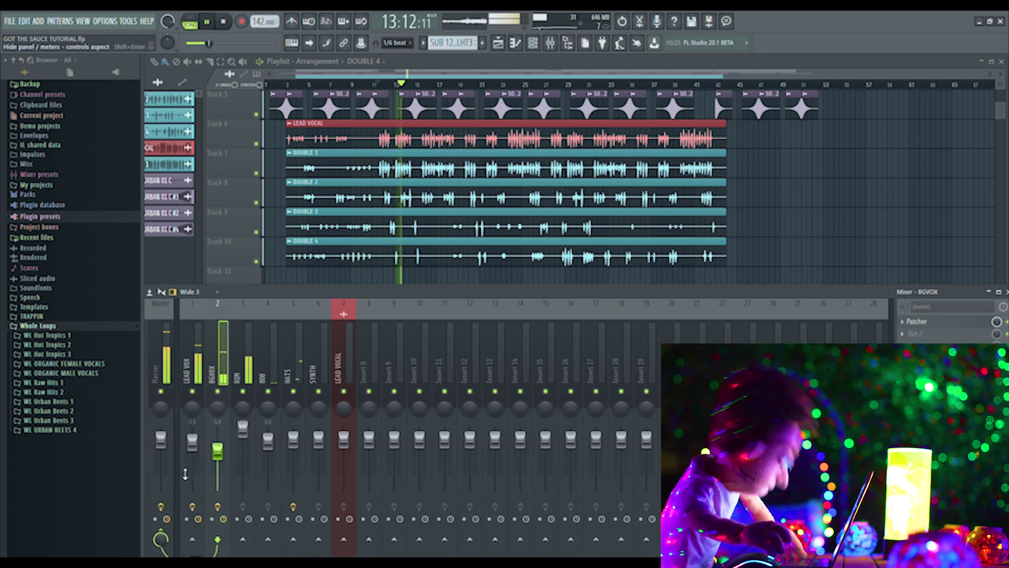
{"action": "left_click_drag", "start_coordinate": [193, 443], "coordinate": [194, 447]}
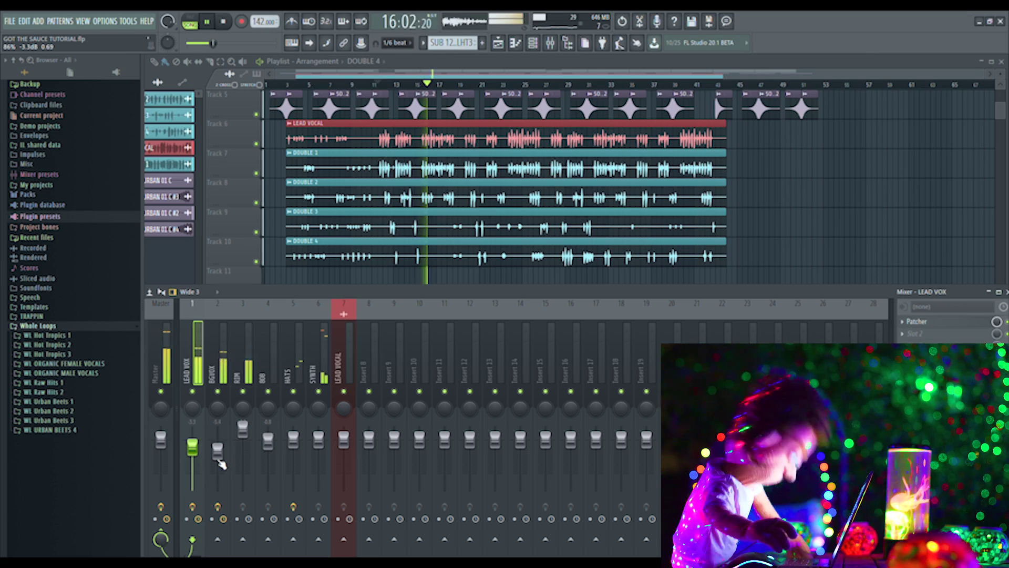
{"action": "left_click_drag", "start_coordinate": [218, 449], "coordinate": [218, 454]}
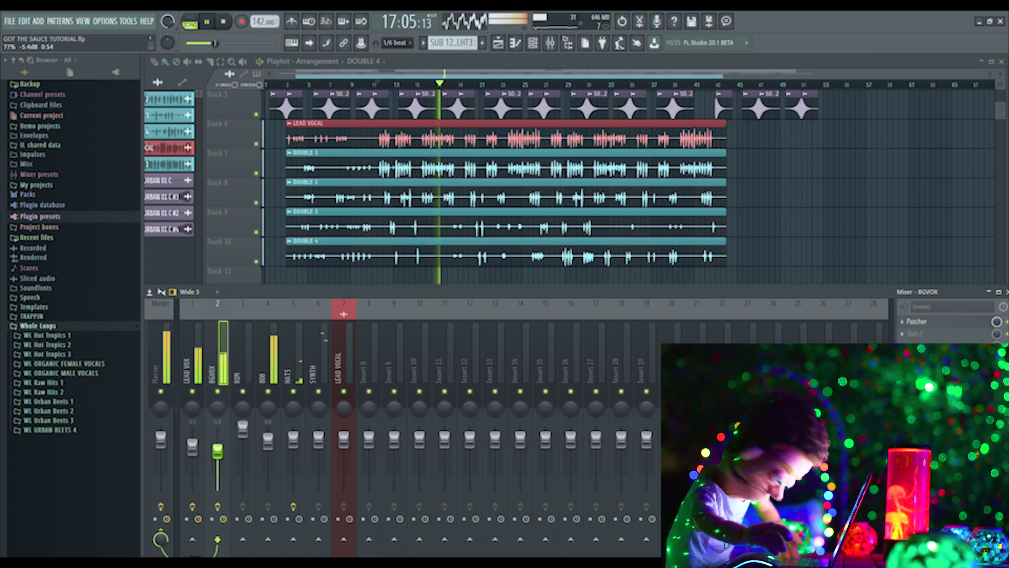
{"action": "left_click_drag", "start_coordinate": [218, 451], "coordinate": [228, 464]}
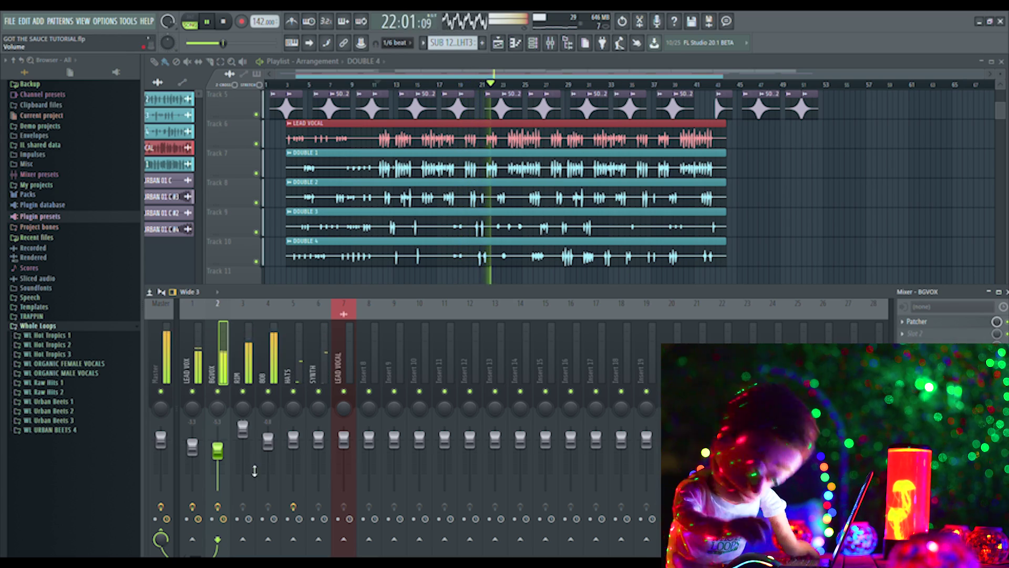
- Pull the Delay Long fader down low in BGVOX's Background Sauce
{"action": "left_click", "coordinate": [916, 322]}
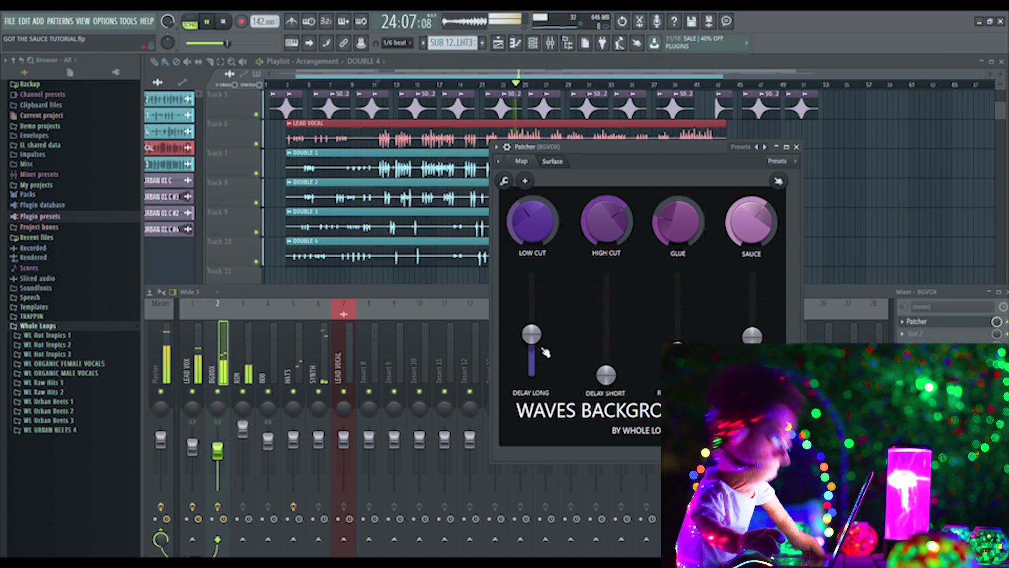
{"action": "left_click_drag", "start_coordinate": [531, 335], "coordinate": [532, 345]}
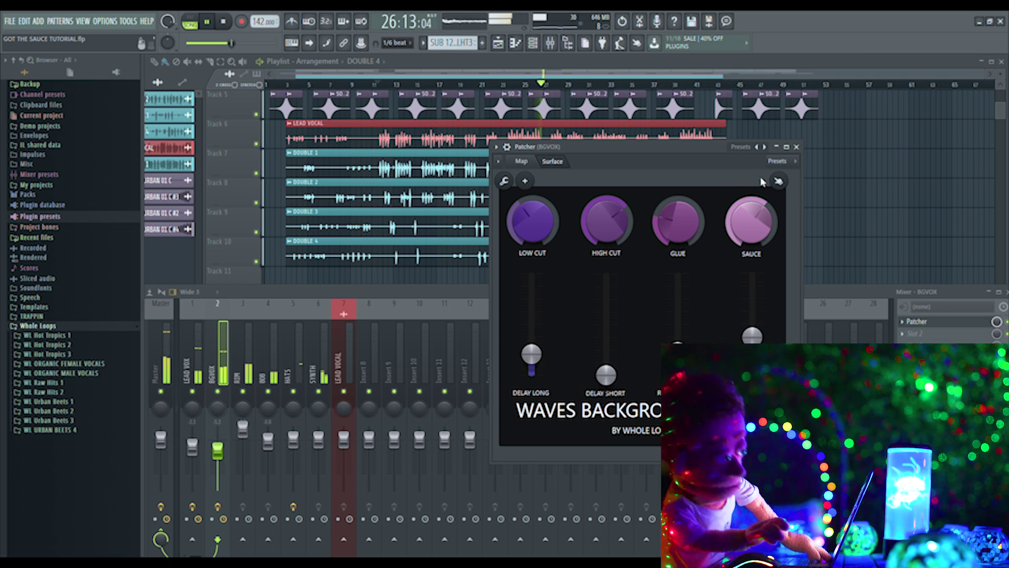
{"action": "left_click", "coordinate": [796, 148]}
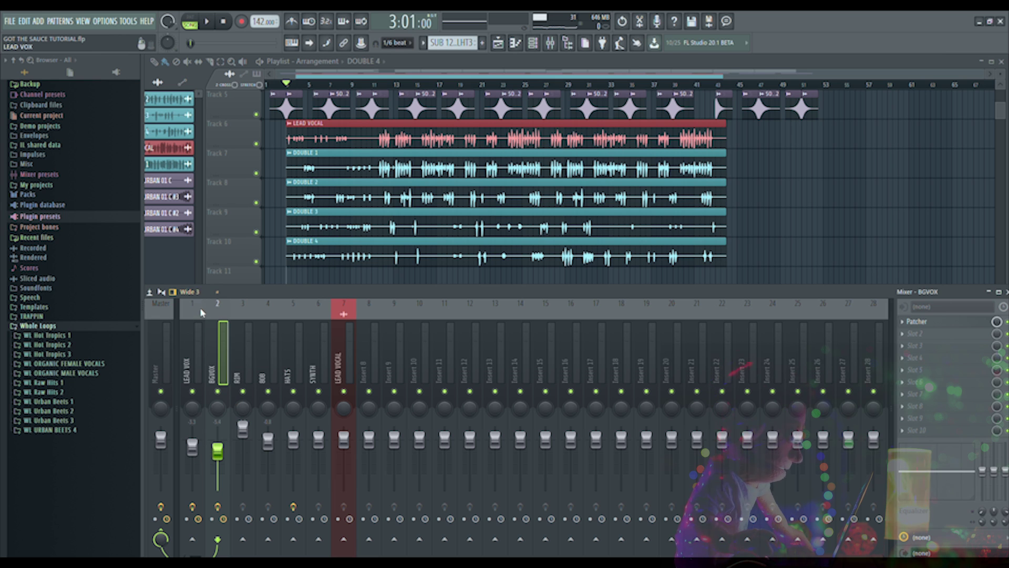
- Open LEAD VOX's Vocal Sauce and find 'Surface - 5. 1/4' under Current project > Effects > Patcher
{"action": "left_click", "coordinate": [201, 309]}
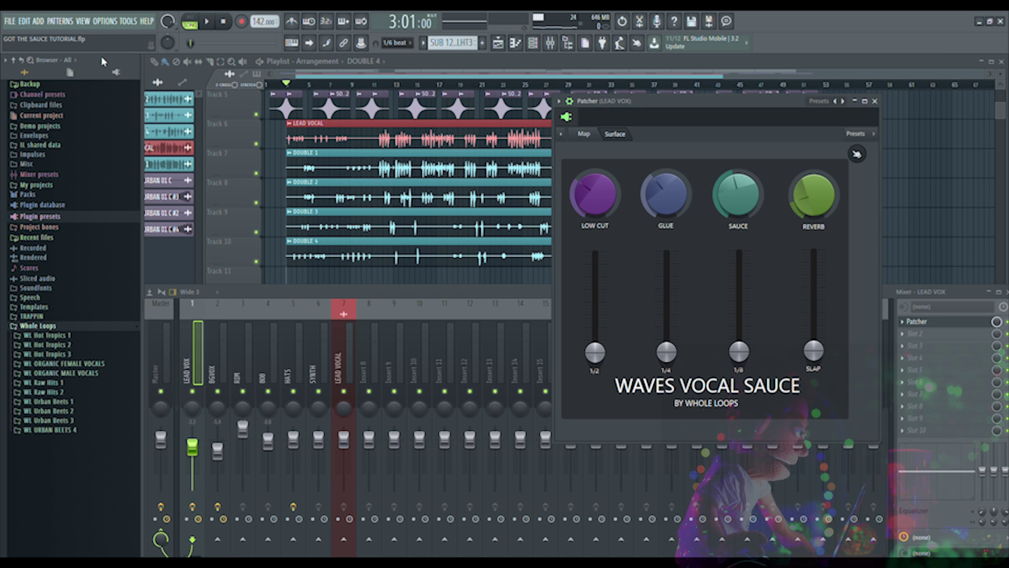
{"action": "left_click", "coordinate": [71, 73]}
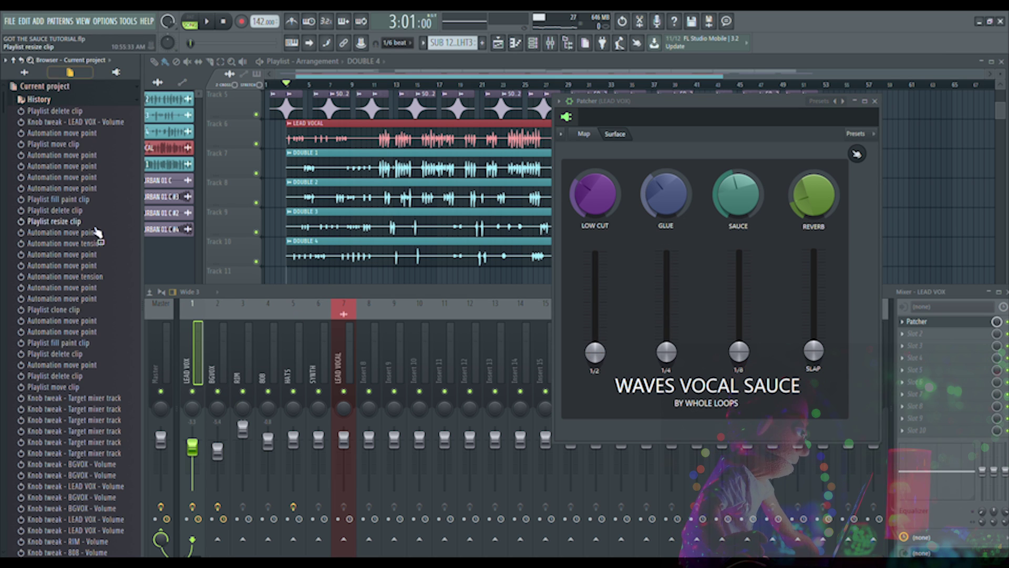
{"action": "left_click", "coordinate": [52, 100]}
{"action": "left_click", "coordinate": [40, 124]}
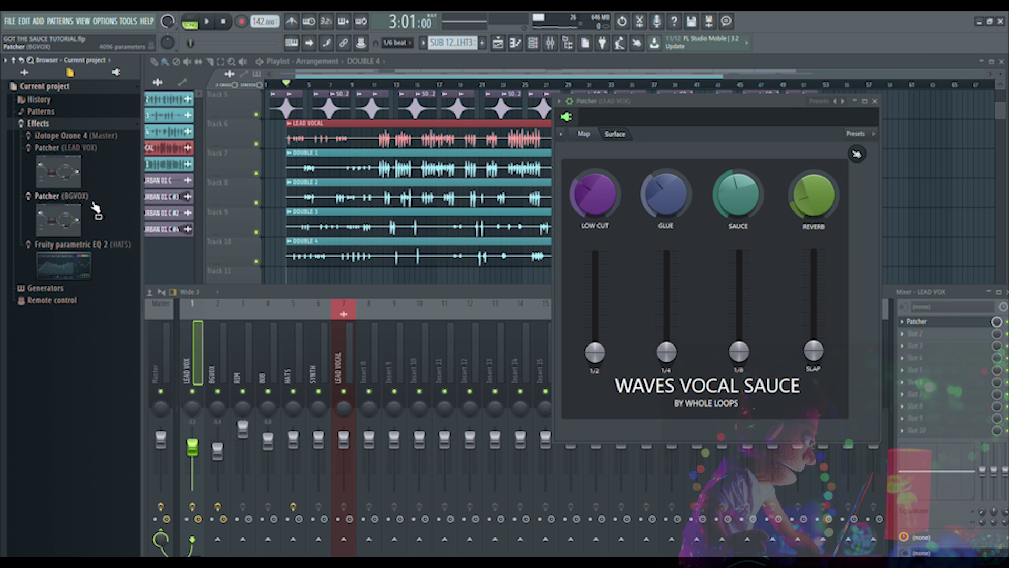
{"action": "left_click", "coordinate": [73, 164]}
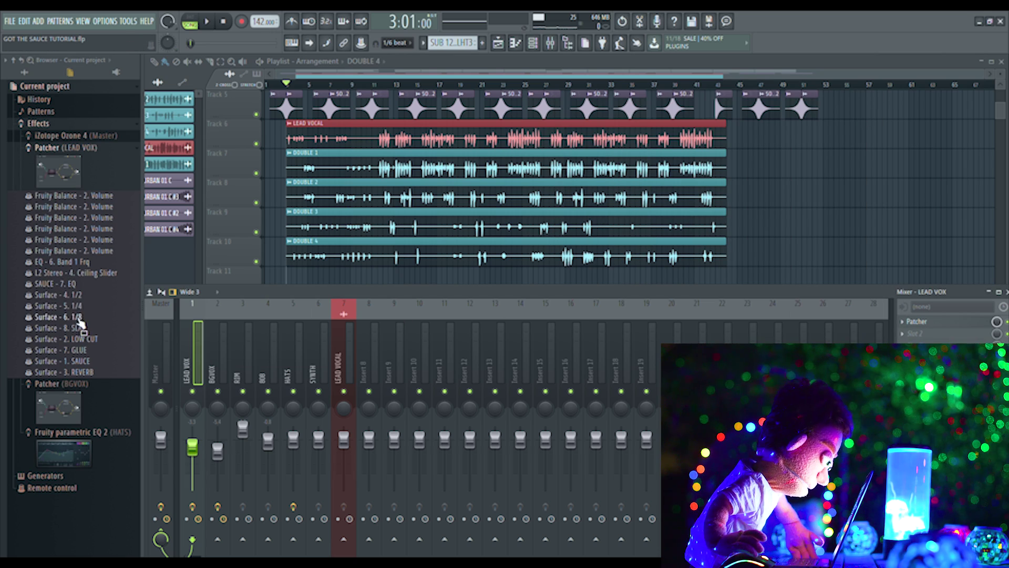
{"action": "left_click_drag", "start_coordinate": [71, 305], "coordinate": [64, 307]}
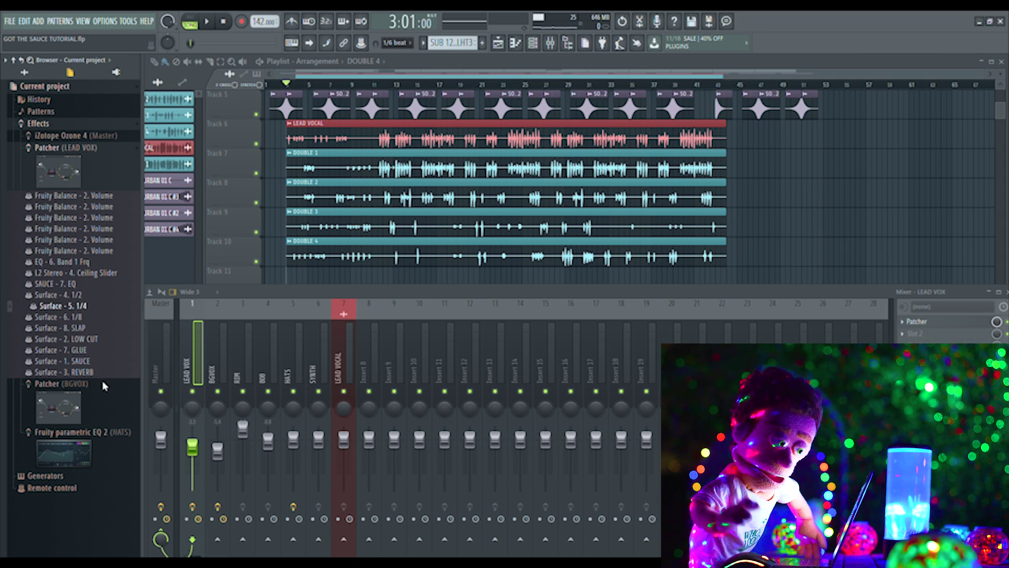
- Create a 'Surface - 5. 1/4' automation clip on Track 11, trimmed to the opening bars
{"action": "double_click", "coordinate": [121, 353]}
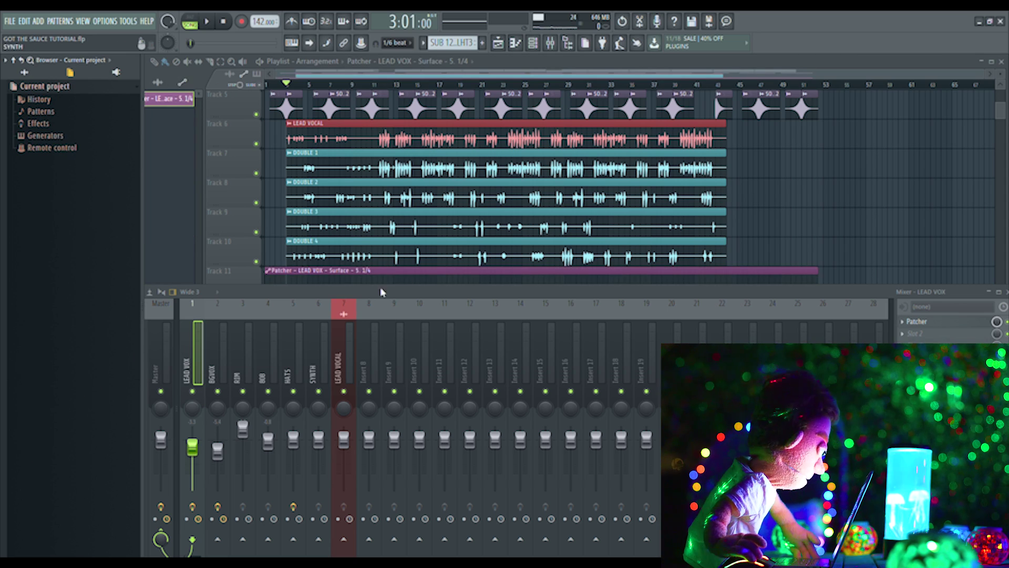
{"action": "key", "text": "F9"}
{"action": "mouse_move", "coordinate": [823, 295]}
{"action": "left_mouse_down"}
{"action": "mouse_move", "coordinate": [802, 302]}
{"action": "mouse_move", "coordinate": [813, 276]}
{"action": "left_mouse_up"}
{"action": "key", "text": "ctrl+z"}
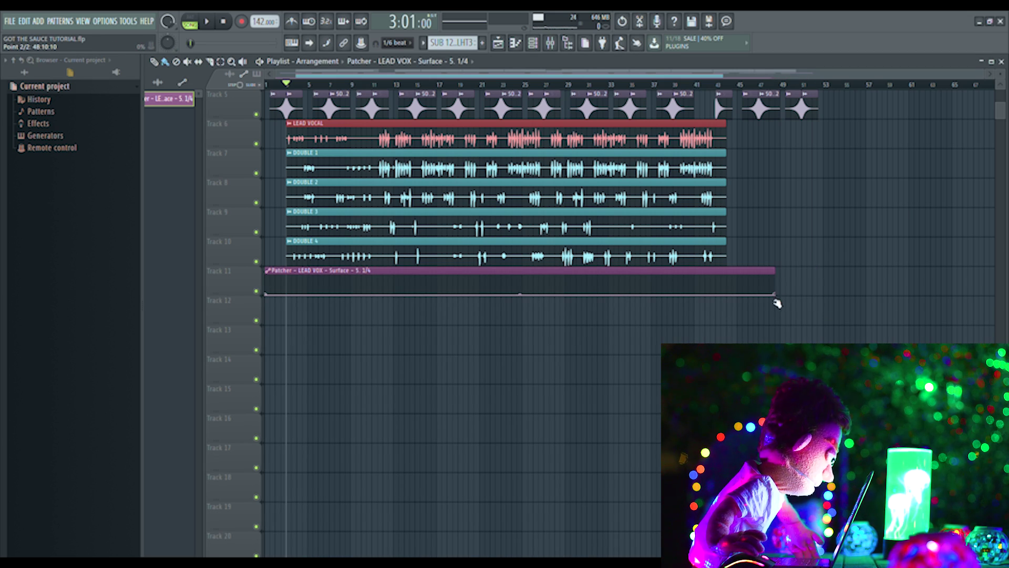
{"action": "left_click_drag", "start_coordinate": [774, 305], "coordinate": [445, 352]}
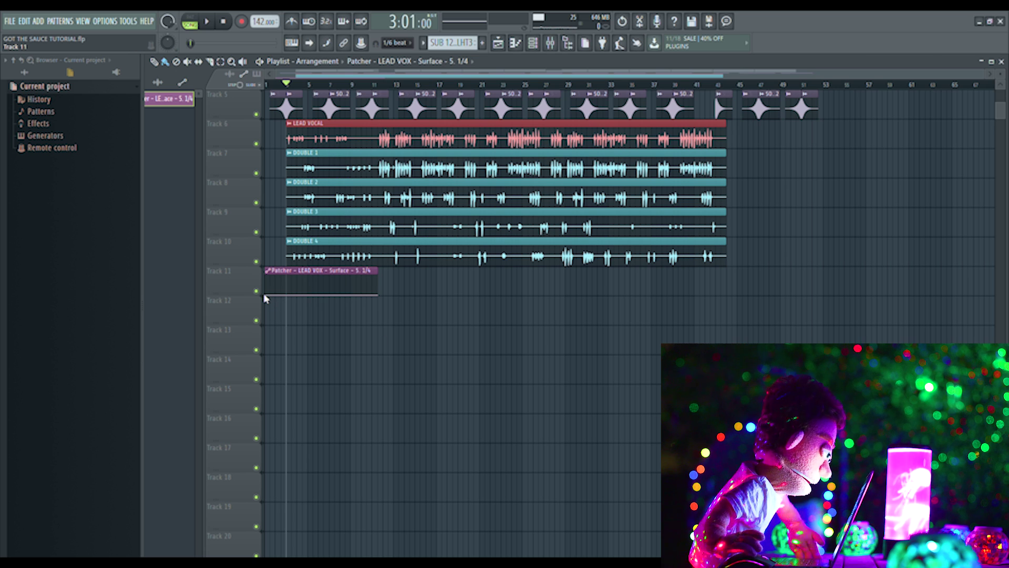
{"action": "left_click_drag", "start_coordinate": [268, 294], "coordinate": [353, 292]}
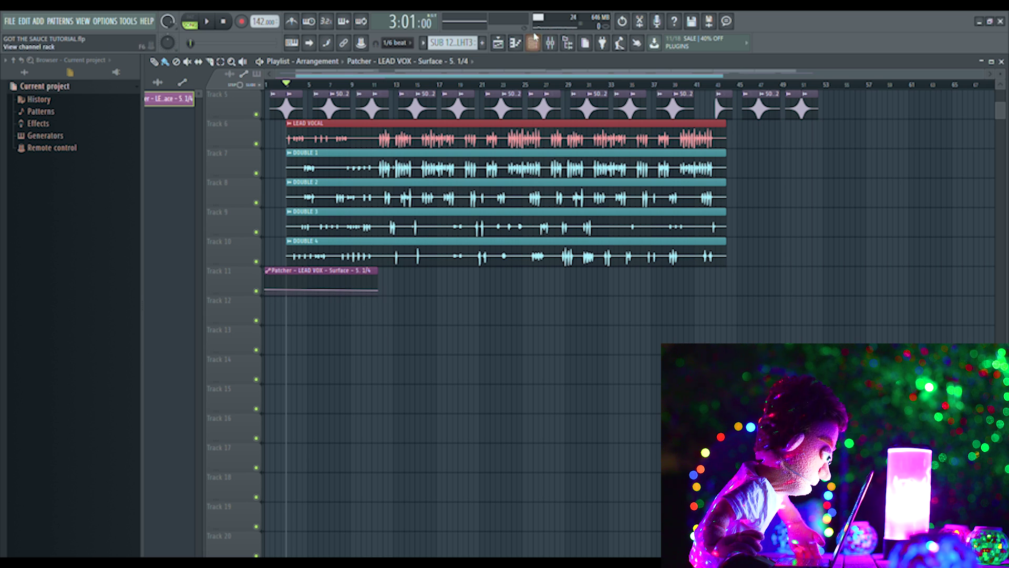
- Play back the delay automation and lower the clip's end value to flatten it
{"action": "left_click", "coordinate": [550, 43]}
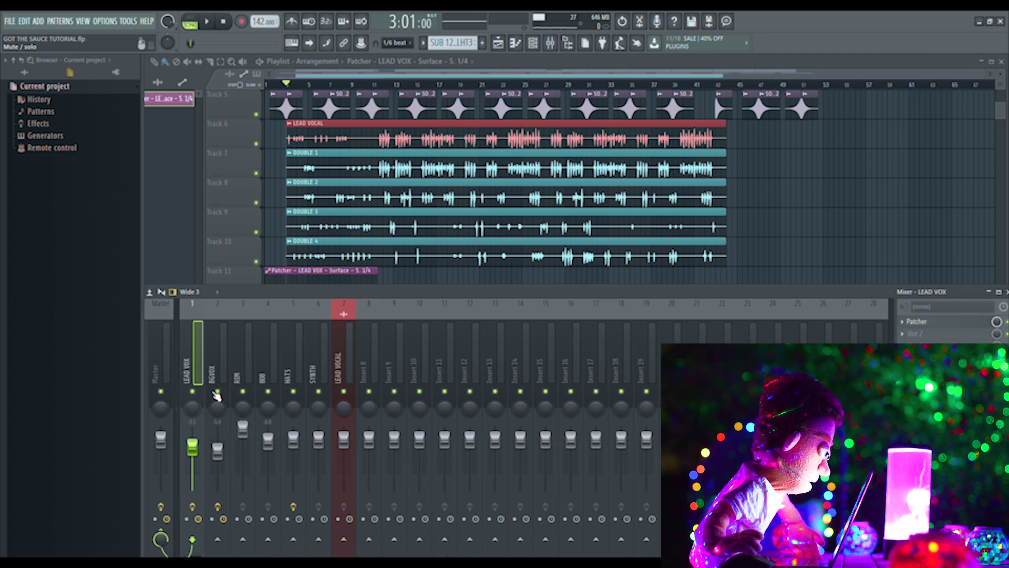
{"action": "key", "text": "space"}
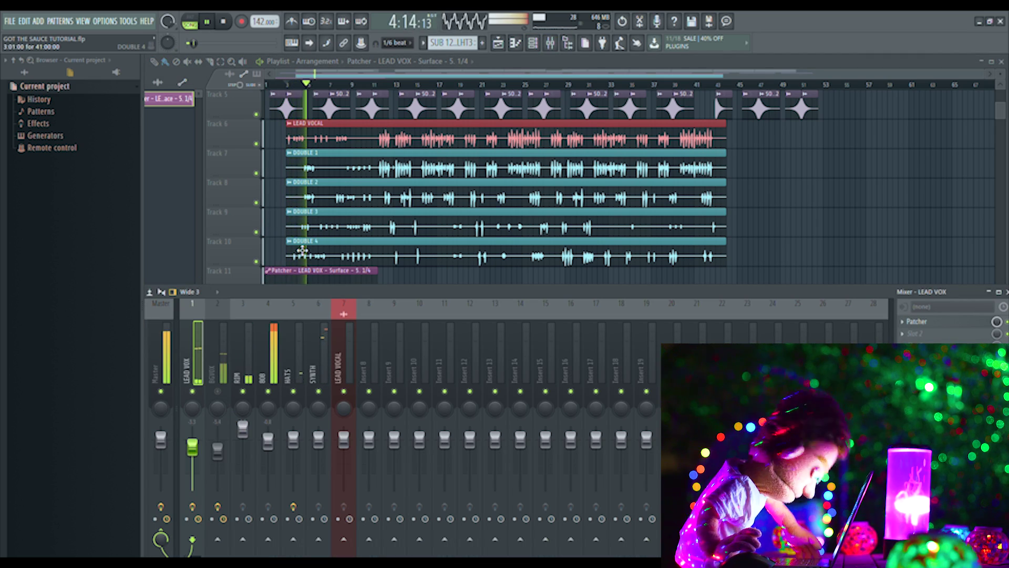
{"action": "key", "text": "space"}
{"action": "key", "text": "F9"}
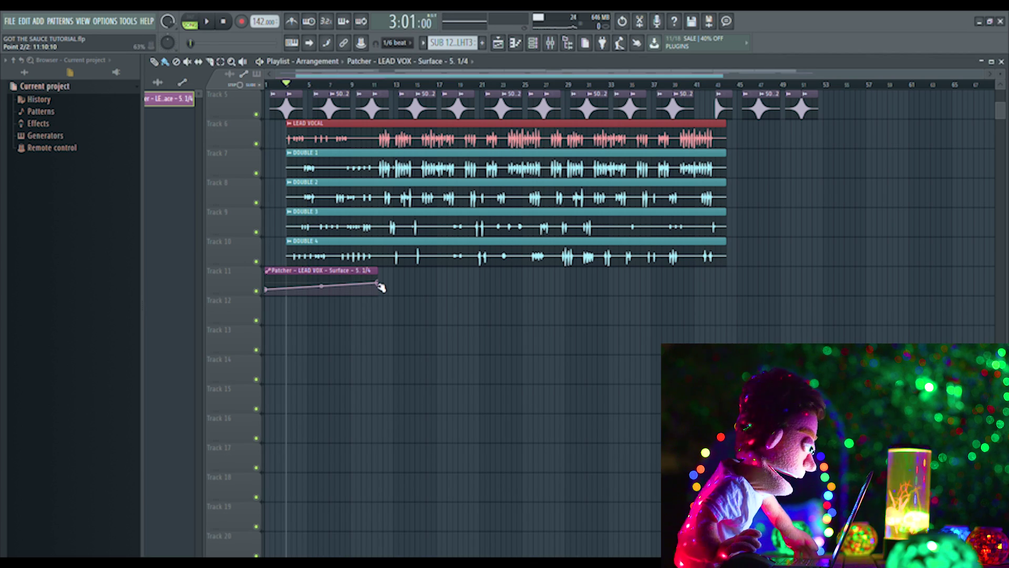
{"action": "left_click_drag", "start_coordinate": [381, 287], "coordinate": [322, 284]}
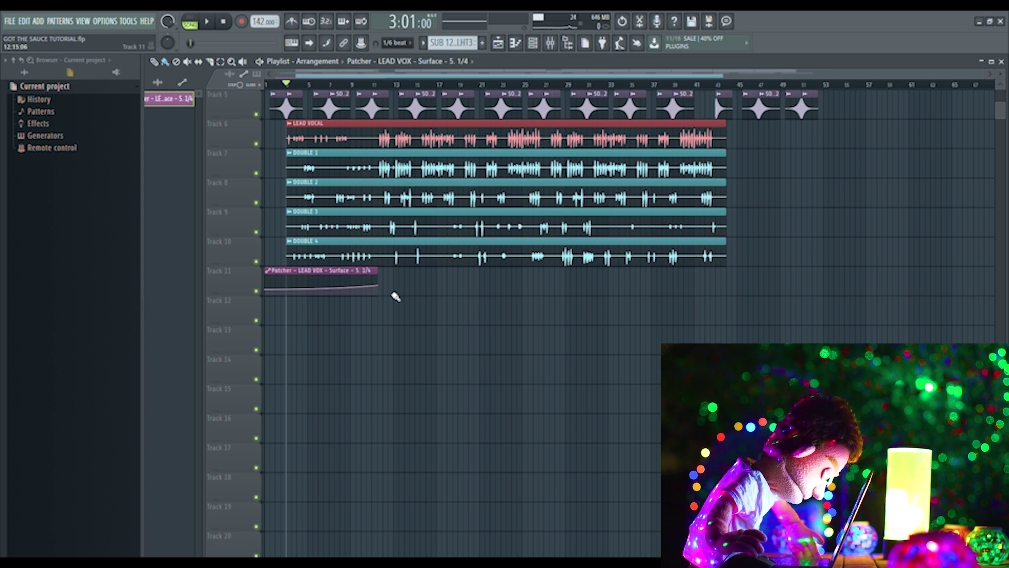
- Duplicate the clip twice, sizing the copies to cover the song's middle and end
{"action": "left_click_drag", "start_coordinate": [344, 287], "coordinate": [406, 287]}
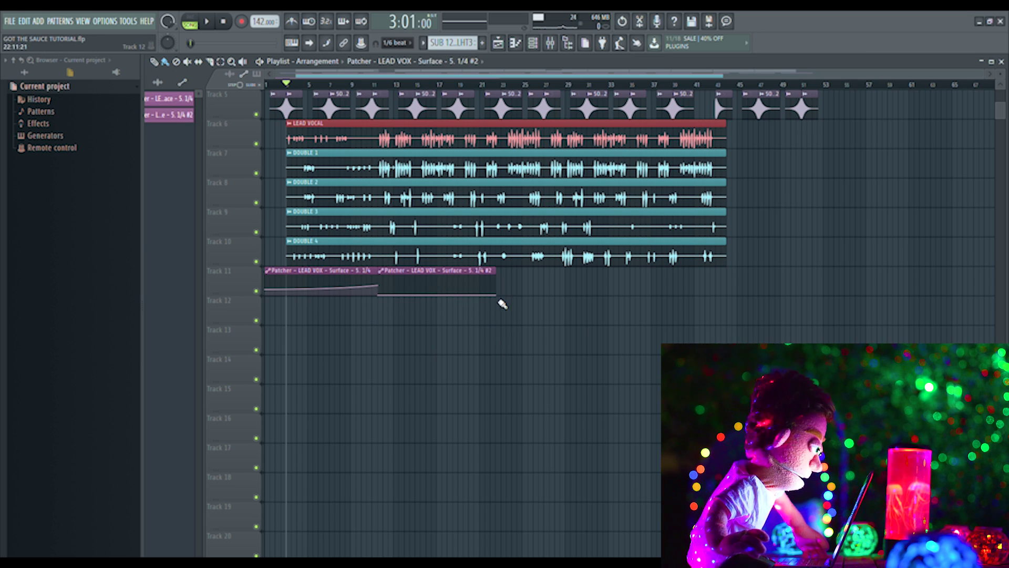
{"action": "left_click_drag", "start_coordinate": [514, 310], "coordinate": [728, 294]}
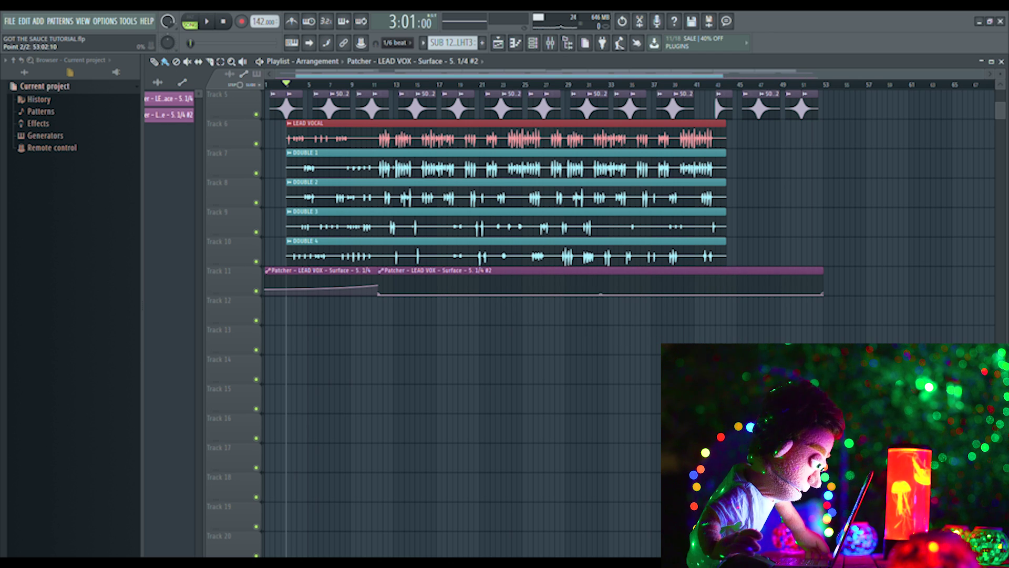
{"action": "left_click_drag", "start_coordinate": [823, 294], "coordinate": [737, 294]}
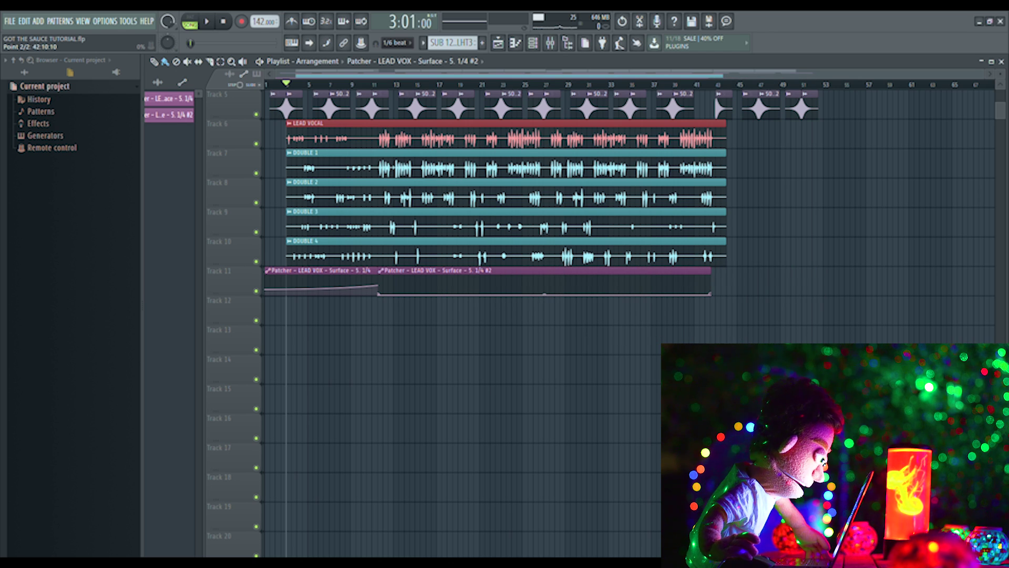
{"action": "left_click_drag", "start_coordinate": [334, 276], "coordinate": [768, 276]}
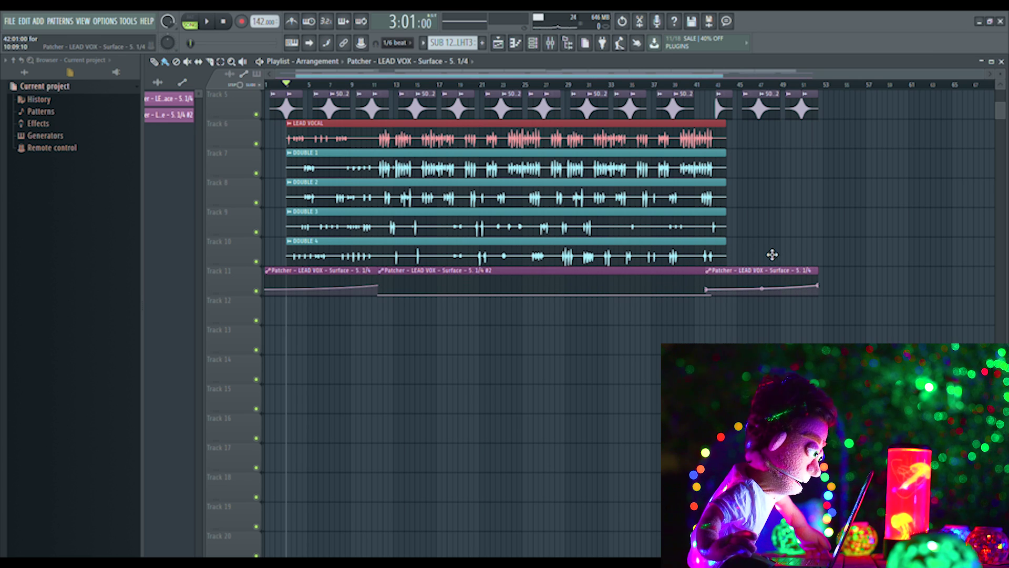
{"action": "mouse_move", "coordinate": [772, 254]}
{"action": "left_mouse_down"}
{"action": "mouse_move", "coordinate": [700, 271]}
{"action": "mouse_move", "coordinate": [706, 280]}
{"action": "left_mouse_up"}
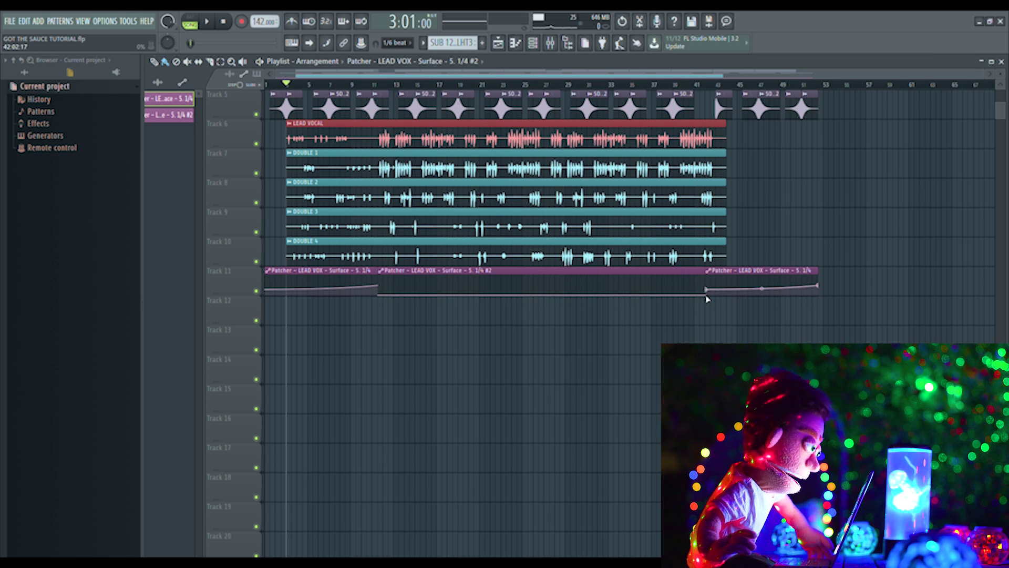
- Create a 'Surface - 4. 1/2' automation clip on Track 12 and place two copies after it
{"action": "left_click", "coordinate": [52, 125]}
{"action": "left_click", "coordinate": [49, 147]}
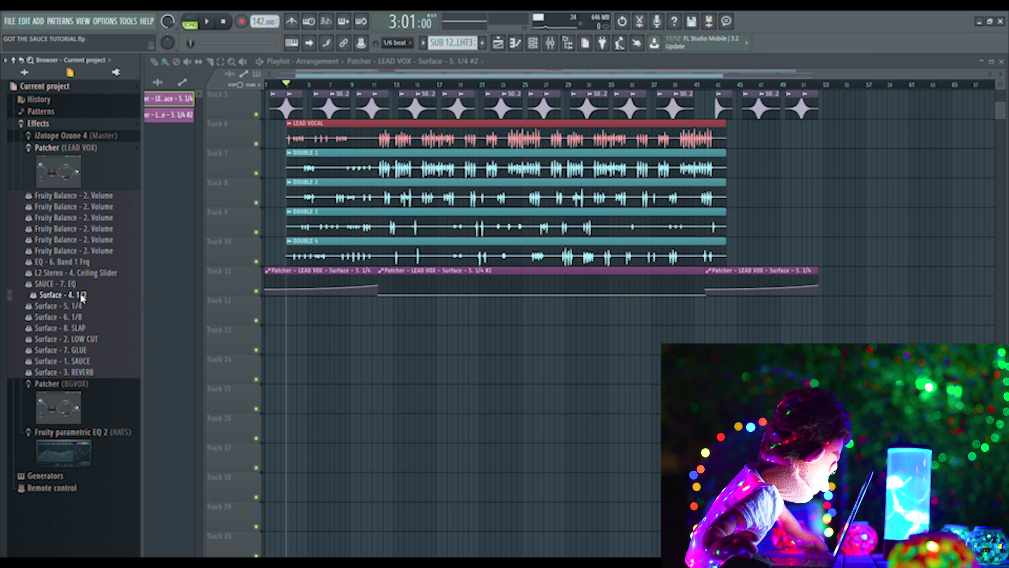
{"action": "left_click_drag", "start_coordinate": [141, 350], "coordinate": [269, 320]}
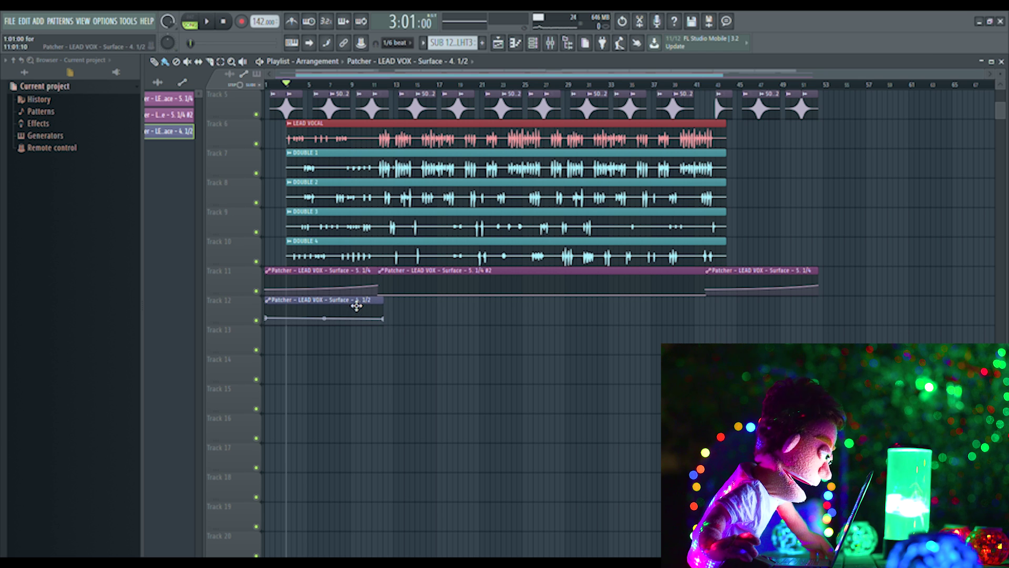
{"action": "left_click_drag", "start_coordinate": [360, 307], "coordinate": [710, 337]}
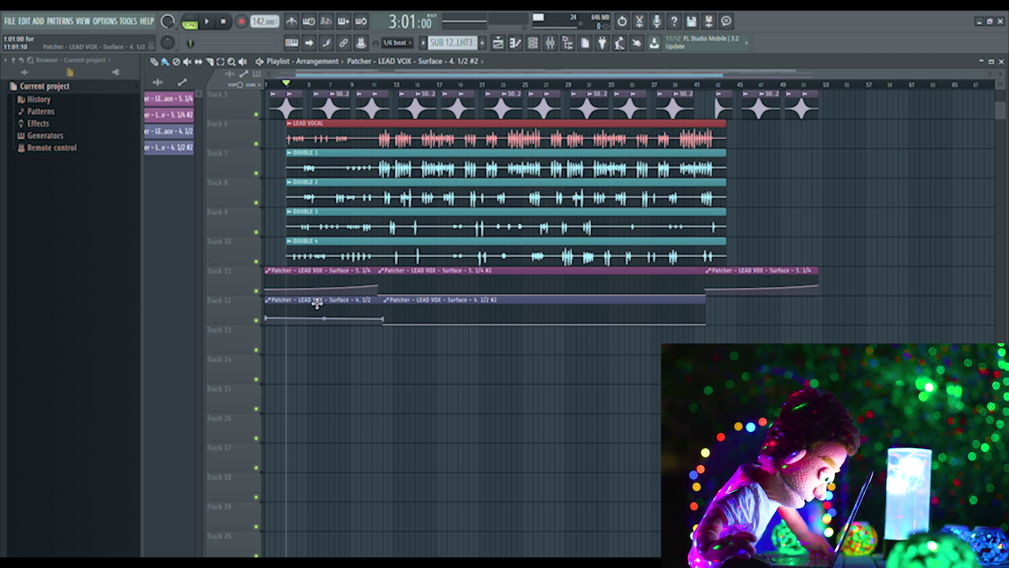
{"action": "left_click_drag", "start_coordinate": [315, 302], "coordinate": [749, 307]}
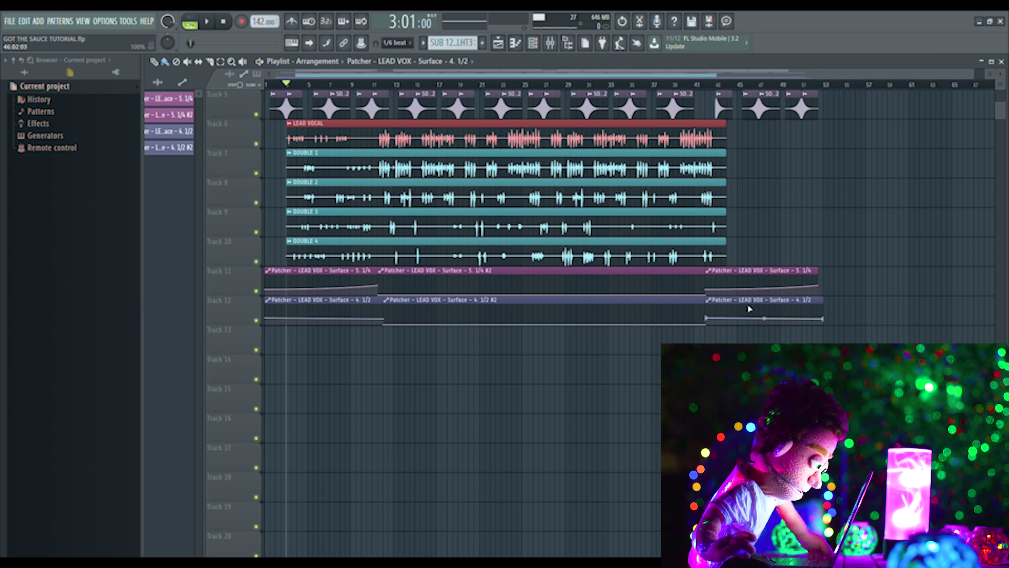
- Play back and raise the first 1/2 clip's end point so it ramps up
{"action": "key", "text": "space"}
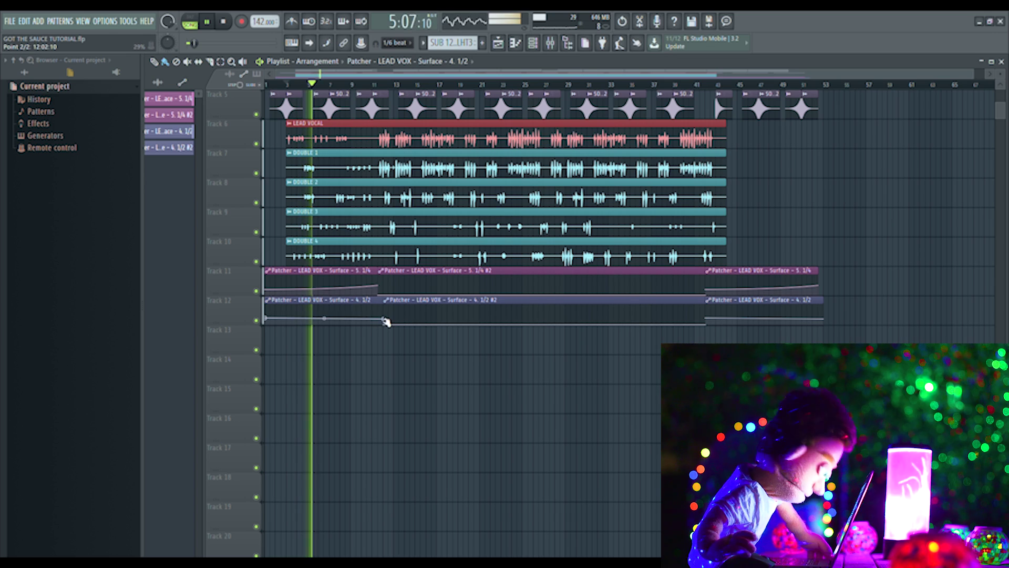
{"action": "left_click_drag", "start_coordinate": [384, 322], "coordinate": [385, 319]}
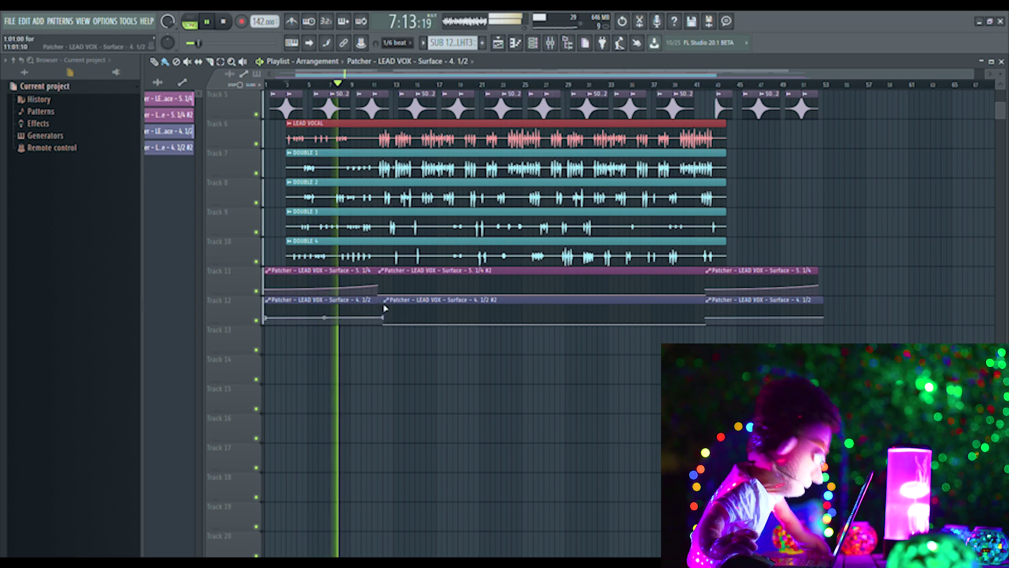
{"action": "left_click_drag", "start_coordinate": [385, 321], "coordinate": [385, 316]}
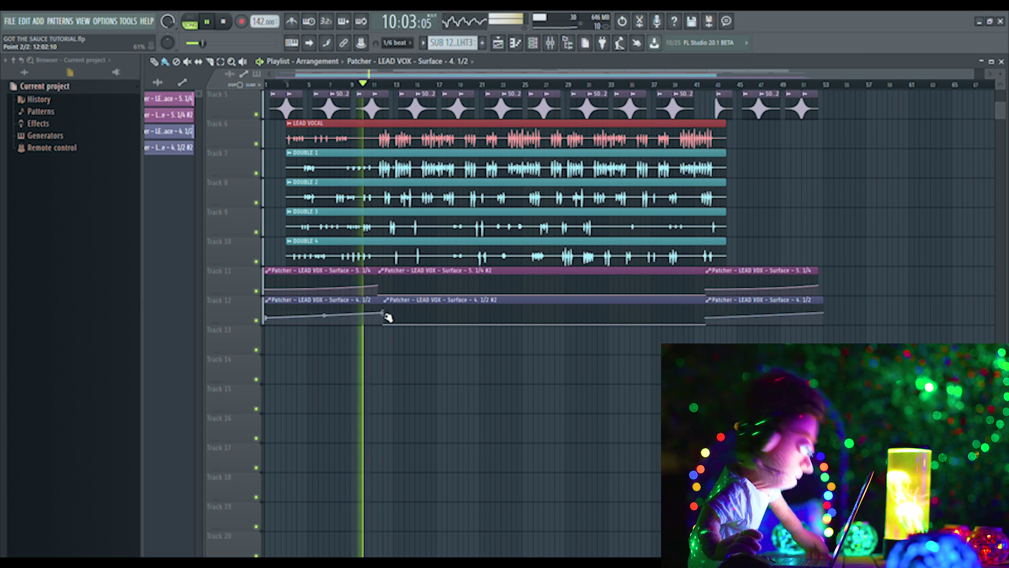
{"action": "key", "text": "space"}
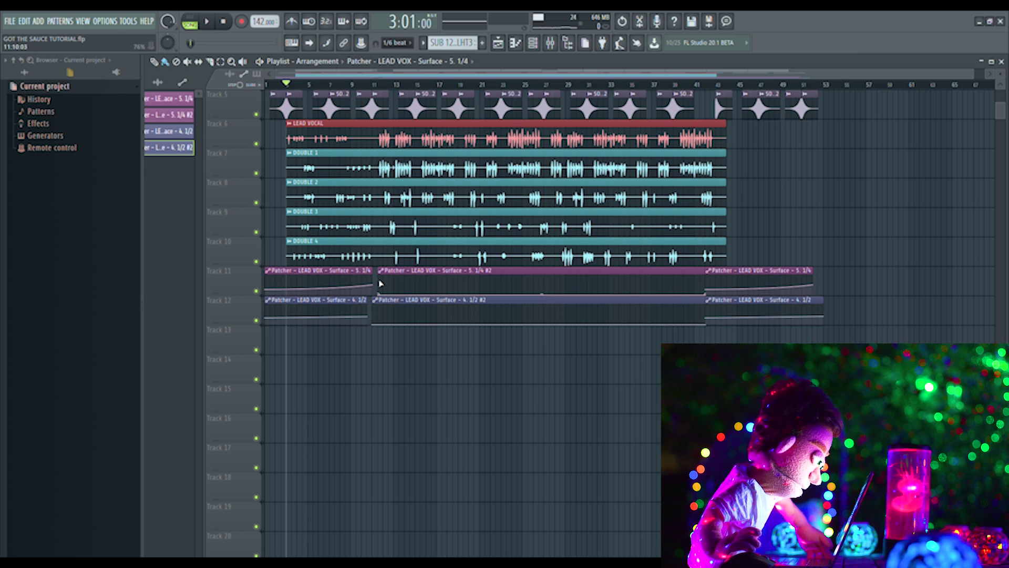
{"action": "left_click", "coordinate": [399, 274]}
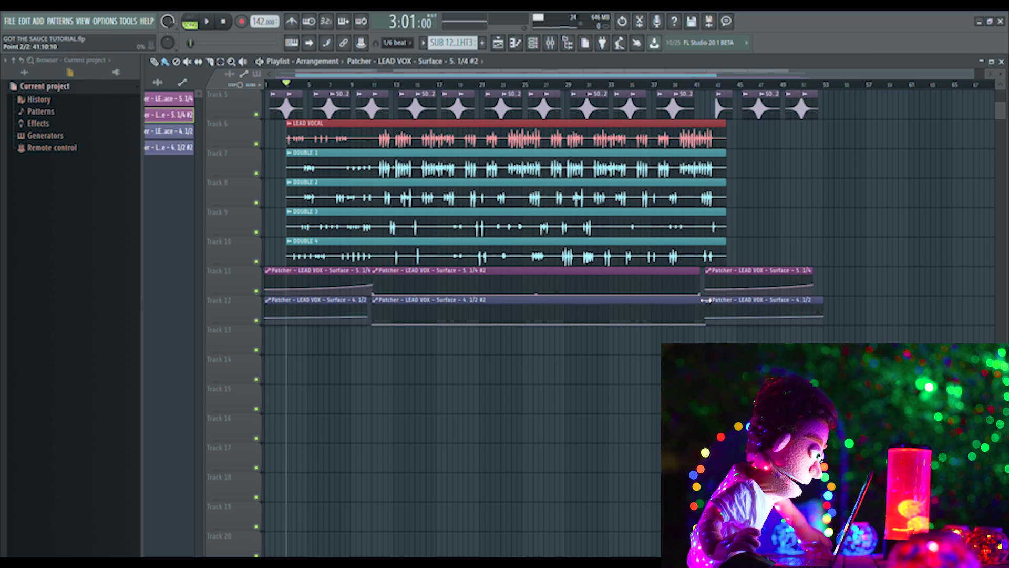
{"action": "scroll", "coordinate": [702, 298], "scroll_direction": "down", "scroll_amount": 2}
{"action": "key", "text": "space"}
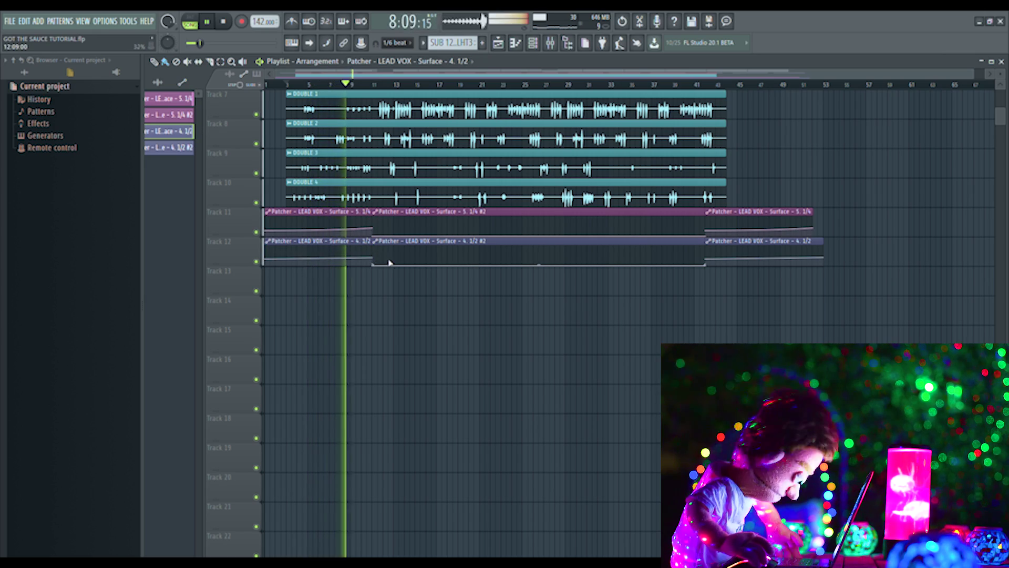
{"action": "left_click_drag", "start_coordinate": [373, 248], "coordinate": [389, 248]}
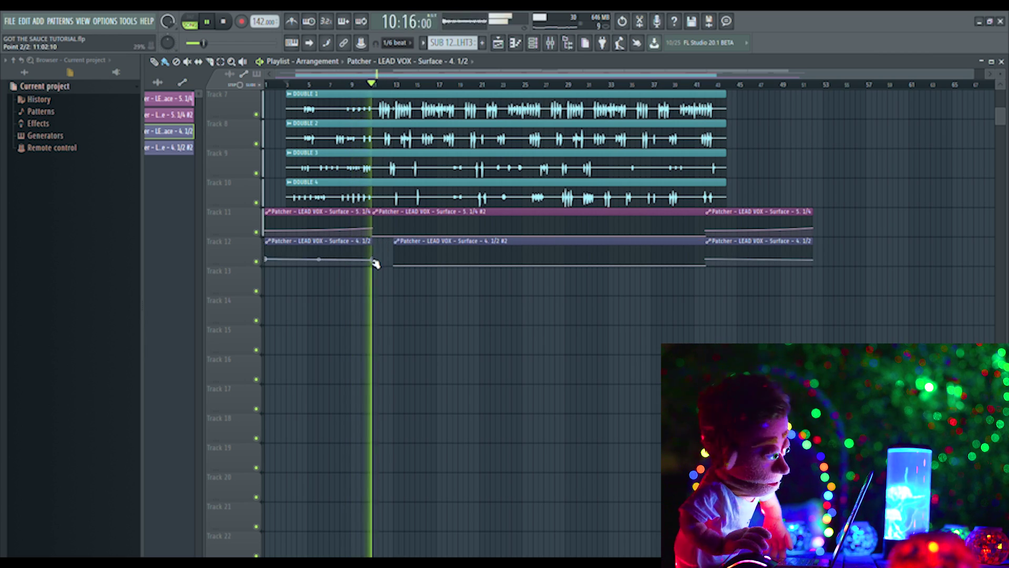
{"action": "left_click_drag", "start_coordinate": [393, 244], "coordinate": [379, 247]}
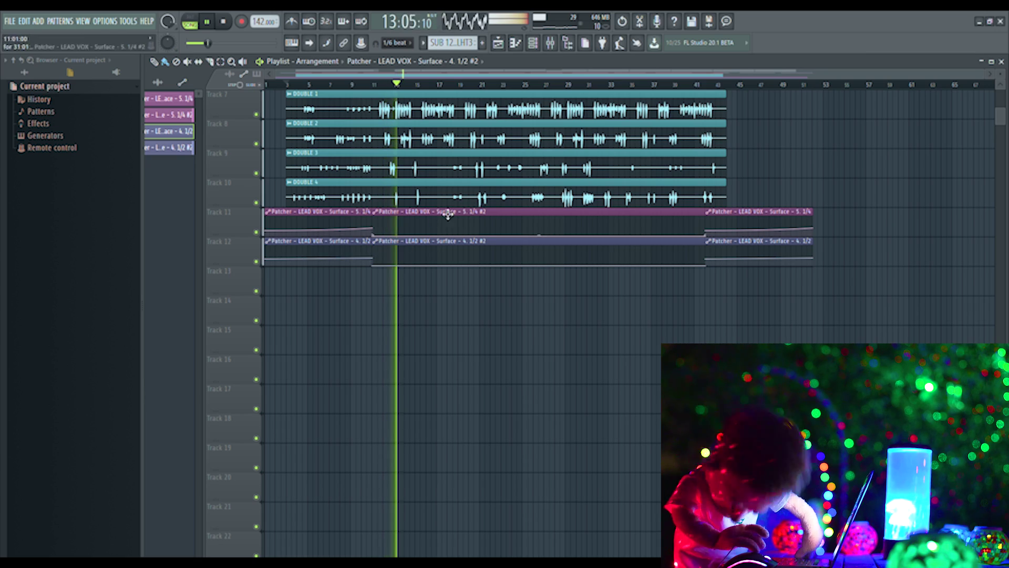
{"action": "scroll", "coordinate": [421, 205], "scroll_direction": "up", "scroll_amount": 4}
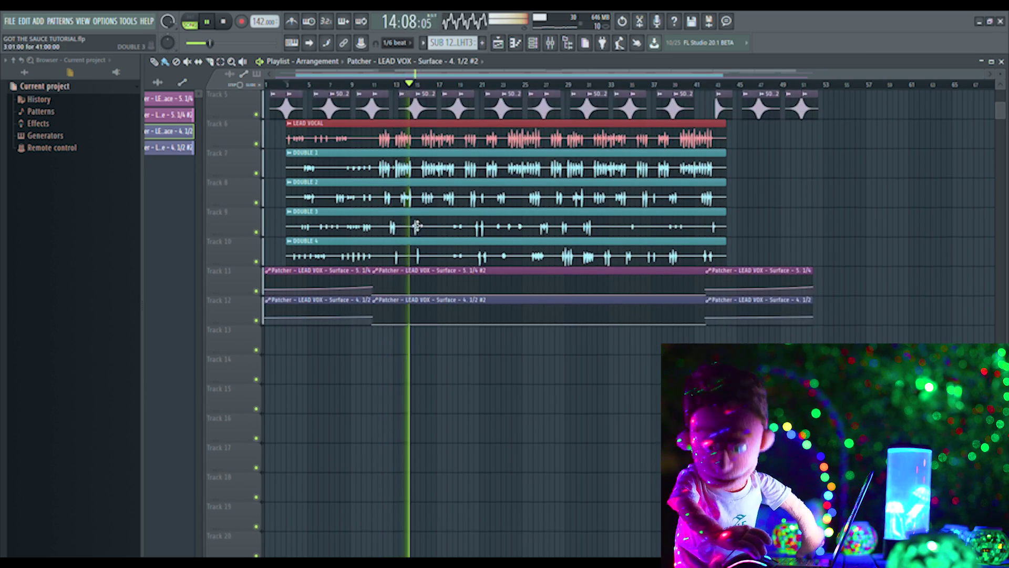
{"action": "key", "text": "space"}
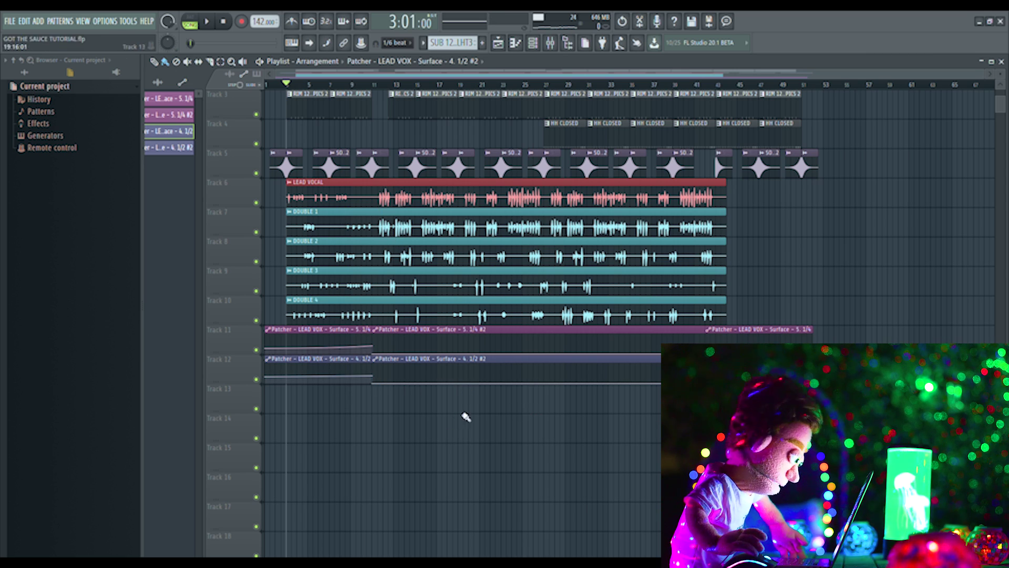
- Create a 'Surface - 3. REVERB' automation clip on Track 13, shortened to the intro
{"action": "left_click", "coordinate": [40, 124]}
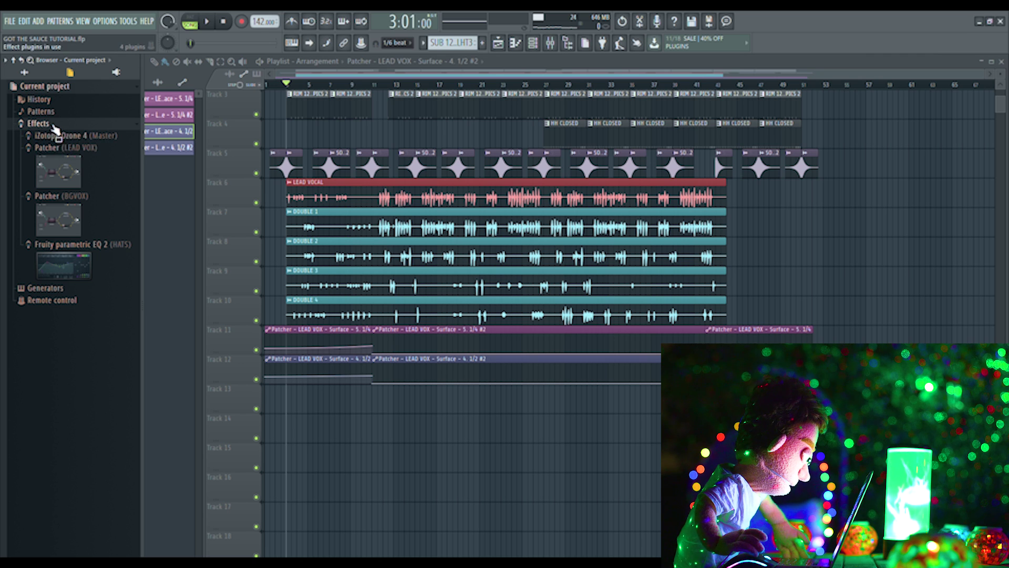
{"action": "left_click", "coordinate": [74, 166]}
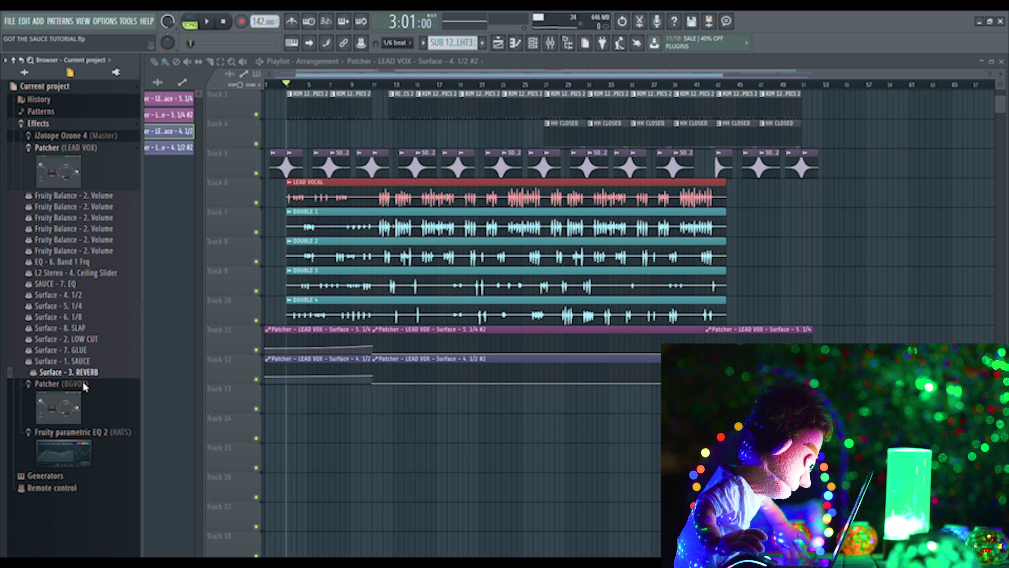
{"action": "left_click_drag", "start_coordinate": [85, 385], "coordinate": [283, 405]}
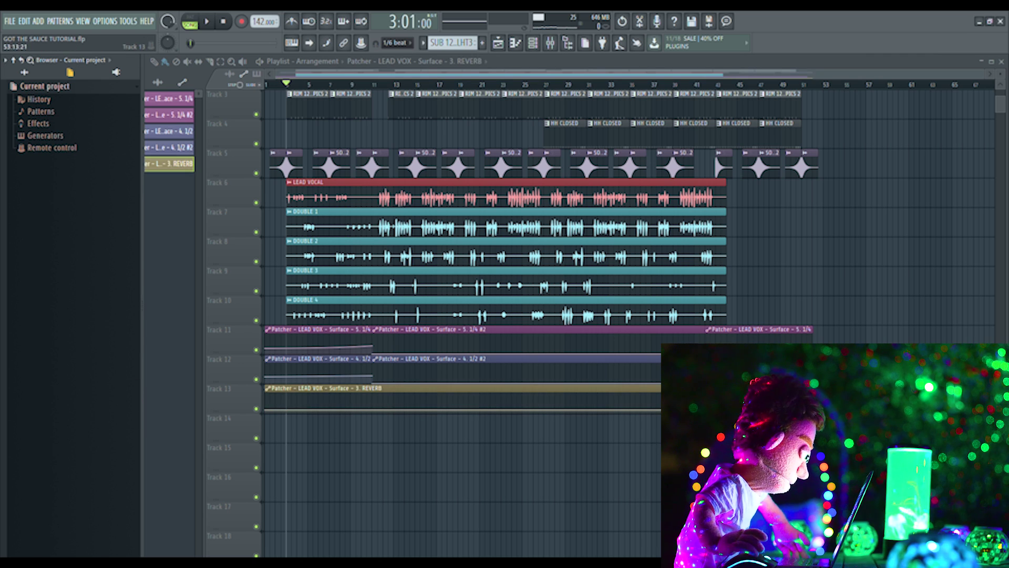
{"action": "left_click_drag", "start_coordinate": [660, 406], "coordinate": [396, 415]}
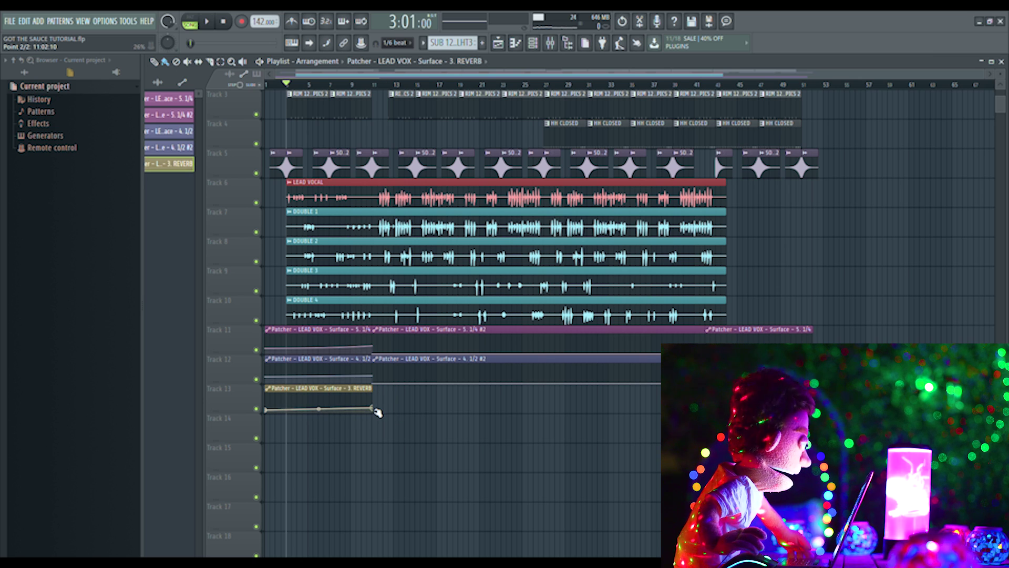
- Duplicate the reverb clip, extend the copy toward the song's end, and play it back
{"action": "key", "text": "ctrl+b"}
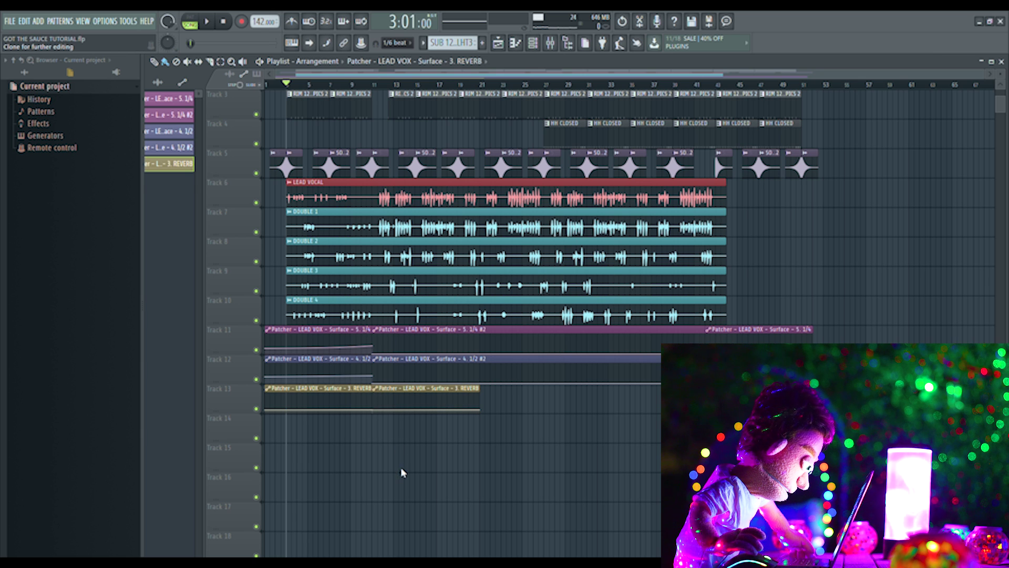
{"action": "left_click_drag", "start_coordinate": [481, 414], "coordinate": [662, 411]}
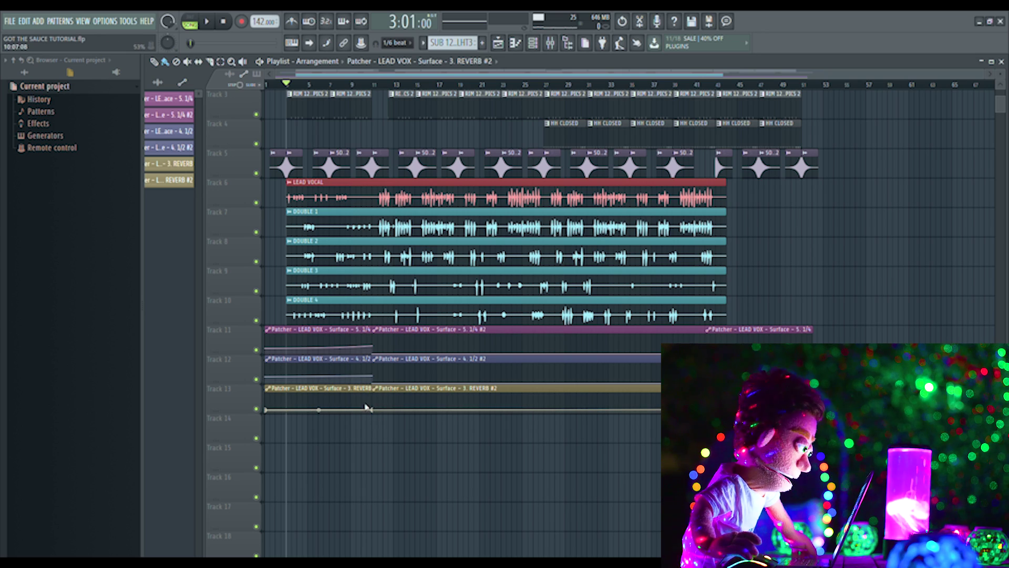
{"action": "key", "text": "space"}
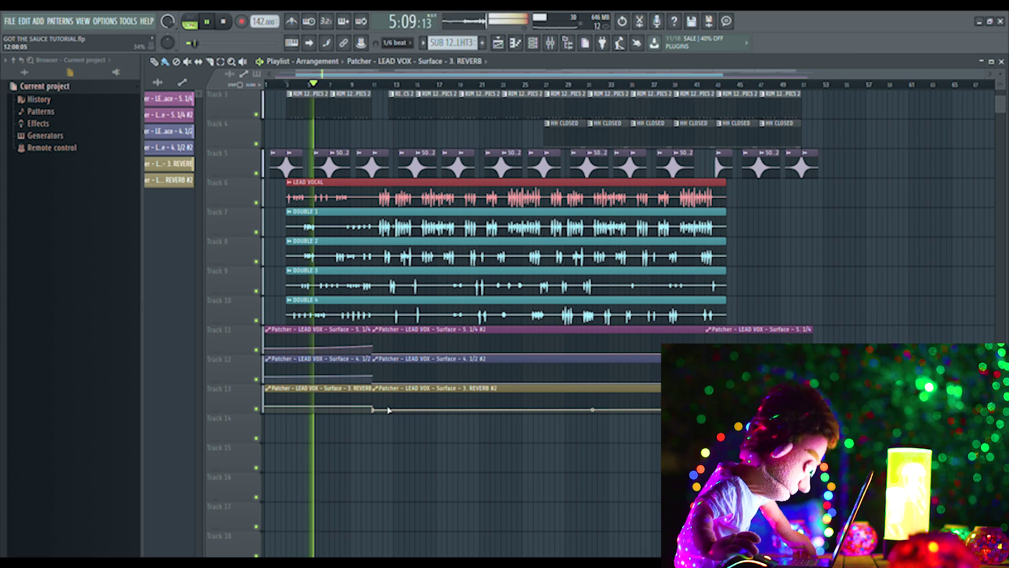
{"action": "key", "text": "space"}
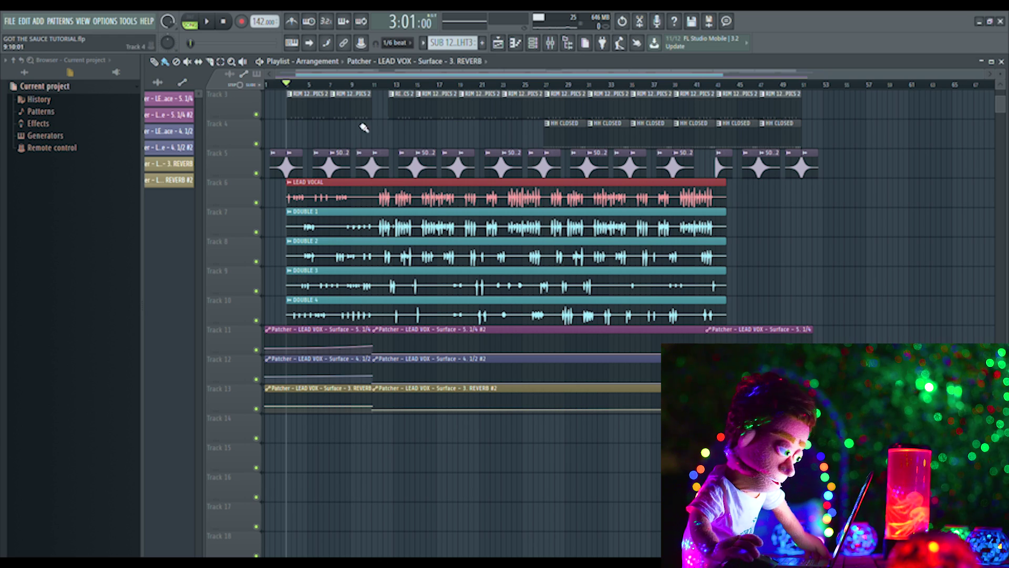
- Reshape the Track 13 reverb automation curve while auditioning it during playback
{"action": "key", "text": "space"}
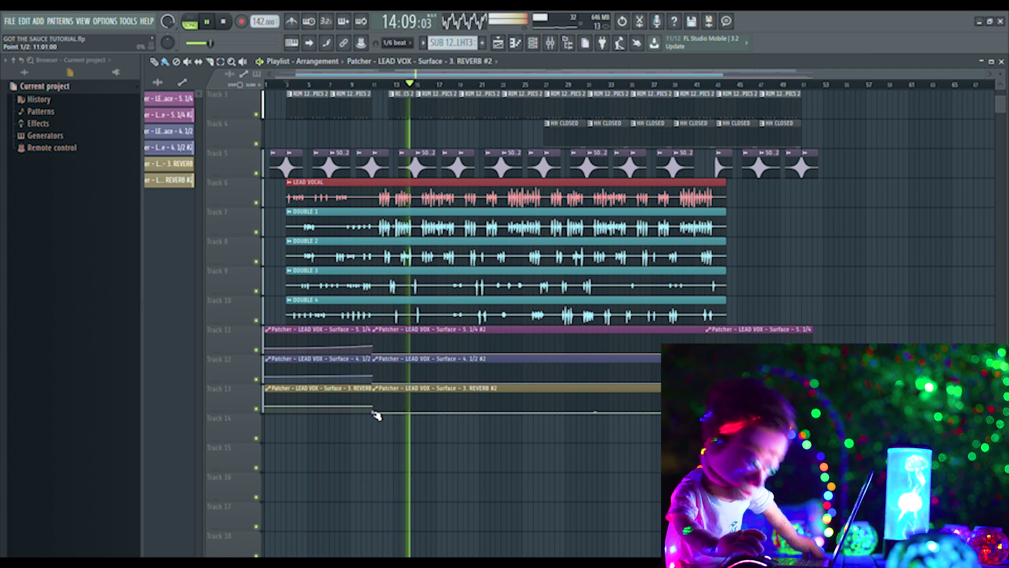
{"action": "left_click_drag", "start_coordinate": [374, 413], "coordinate": [378, 414]}
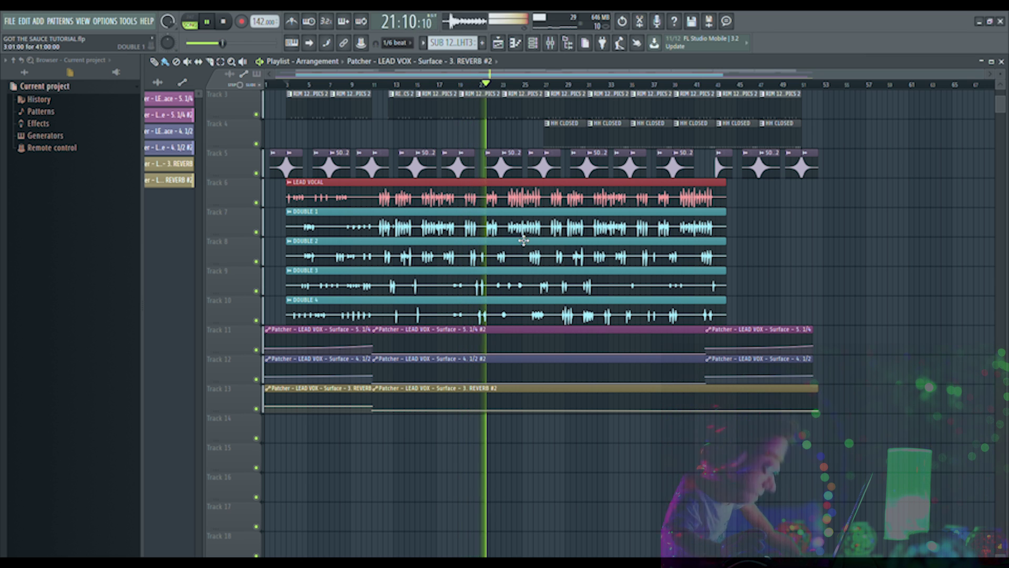
{"action": "key", "text": "space"}
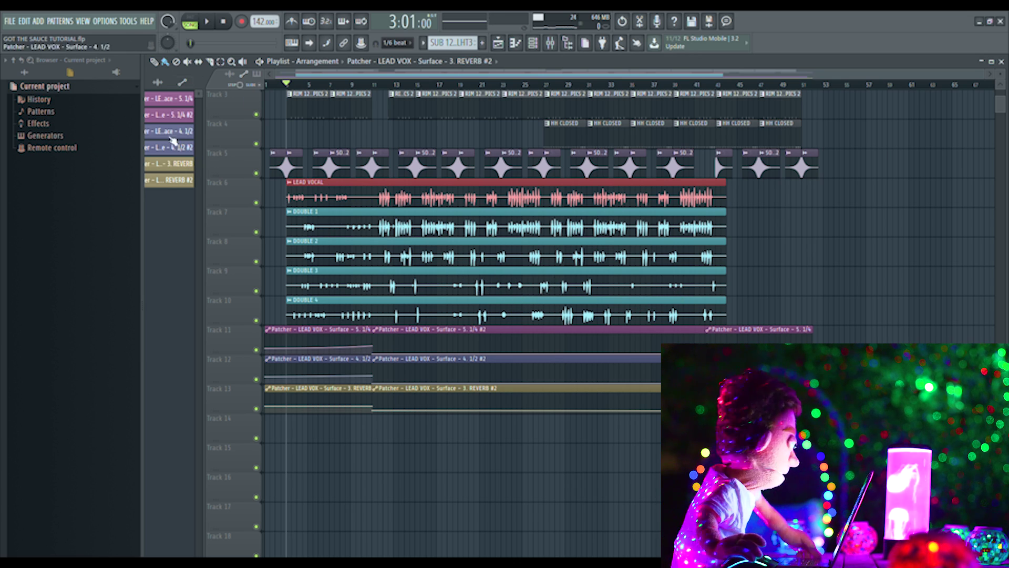
- Open the BGVOX Background Sauce patcher from the mixer and start playback
{"action": "key", "text": "F9"}
{"action": "key", "text": "Right"}
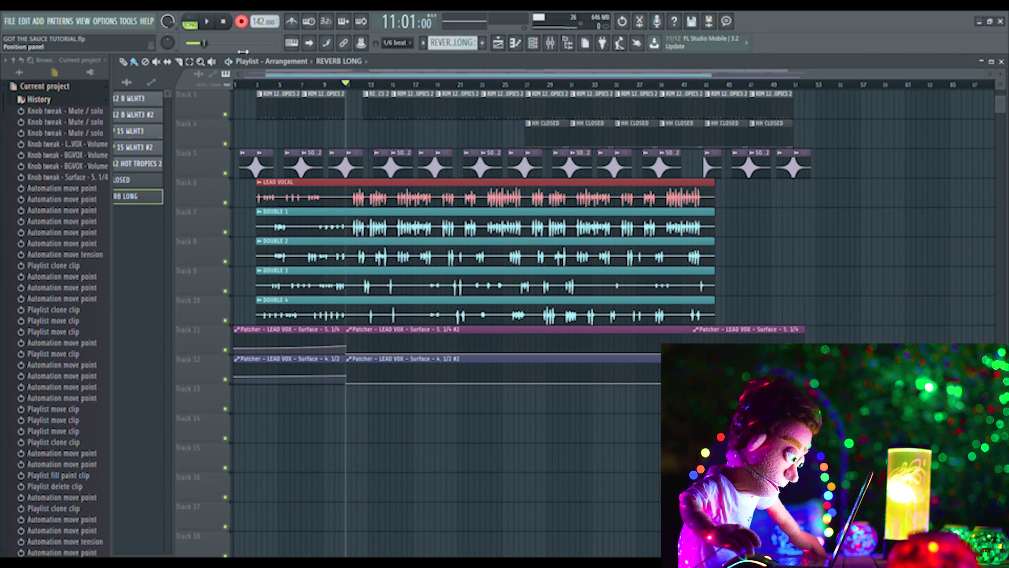
{"action": "key", "text": "F9"}
{"action": "left_click", "coordinate": [910, 322]}
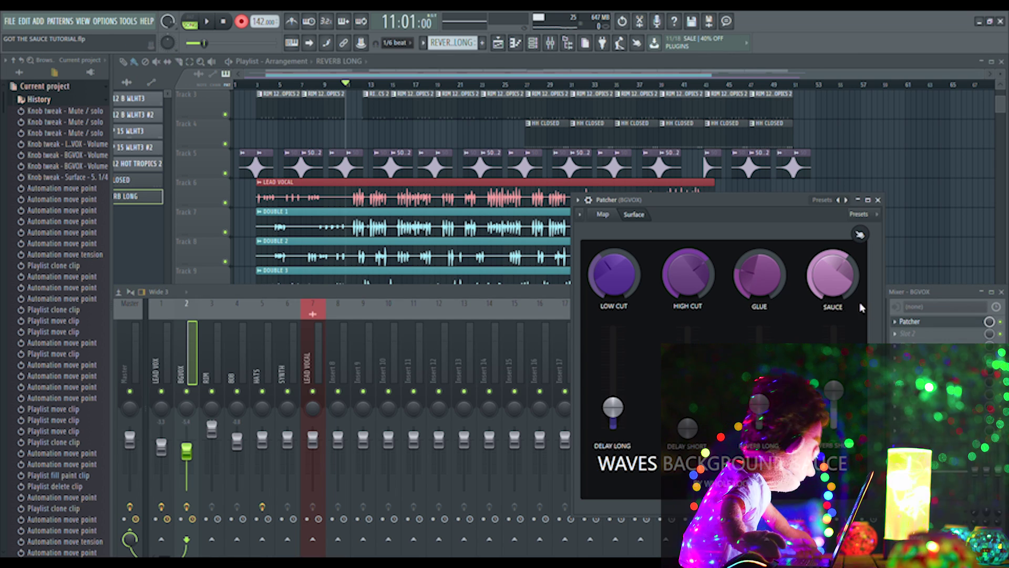
{"action": "key", "text": "space"}
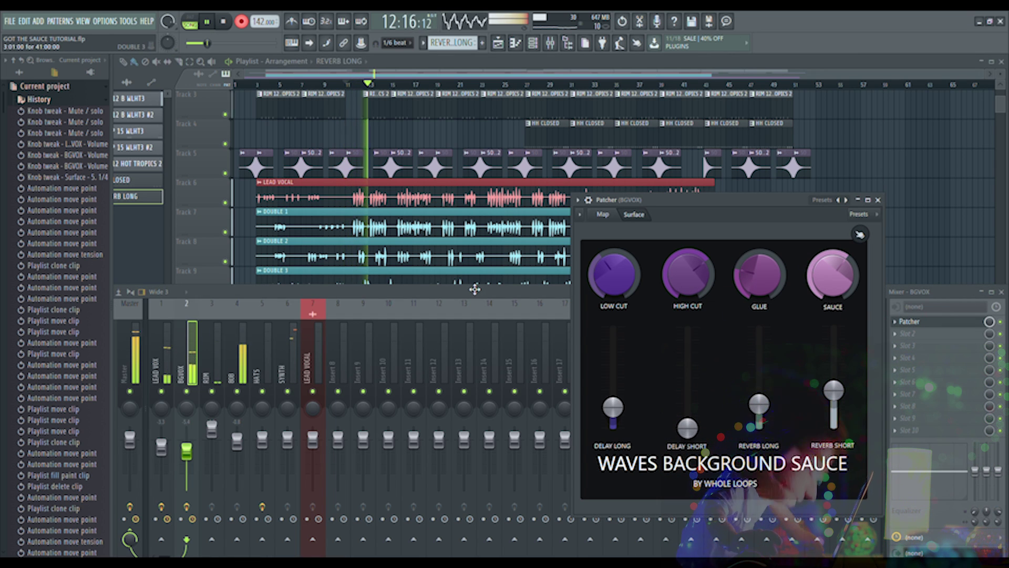
- Record Reverb Long automation on Track 13, raising, lowering, then raising it for the later section
{"action": "key", "text": "F9"}
{"action": "key", "text": "F9"}
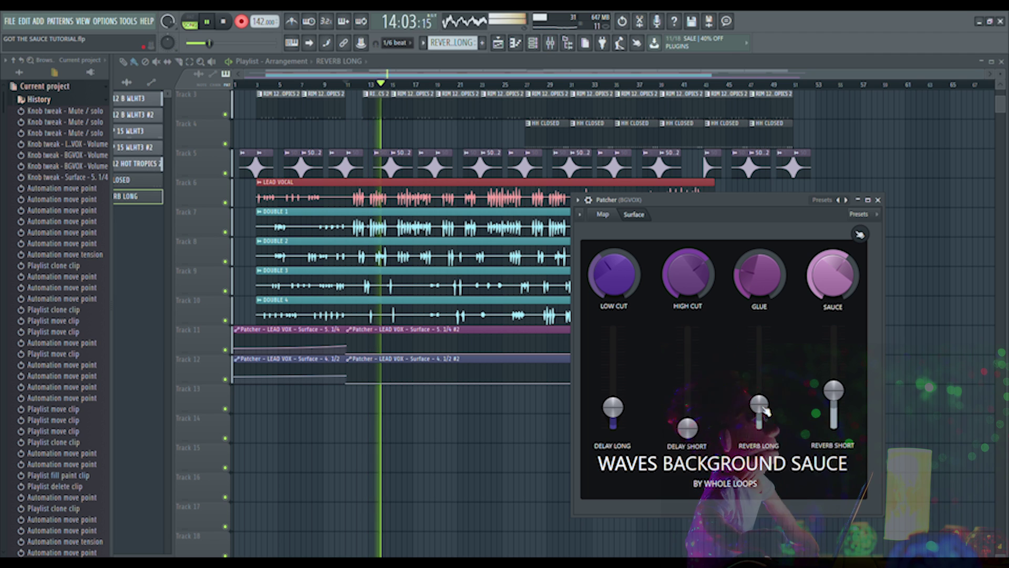
{"action": "mouse_move", "coordinate": [760, 405]}
{"action": "left_mouse_down"}
{"action": "mouse_move", "coordinate": [759, 363]}
{"action": "mouse_move", "coordinate": [759, 420]}
{"action": "mouse_move", "coordinate": [760, 347]}
{"action": "mouse_move", "coordinate": [759, 398]}
{"action": "left_mouse_up"}
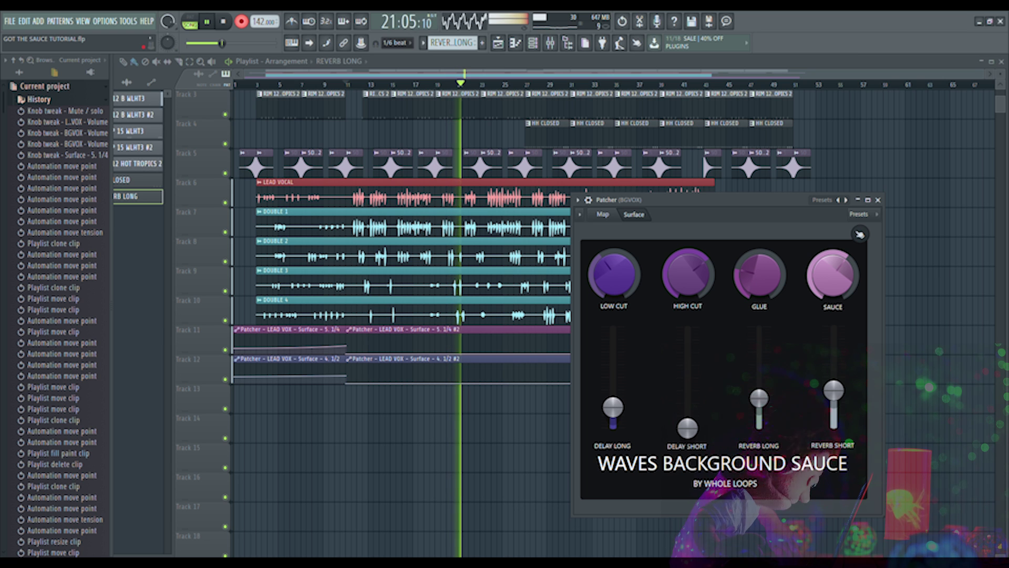
{"action": "left_click_drag", "start_coordinate": [759, 399], "coordinate": [759, 406]}
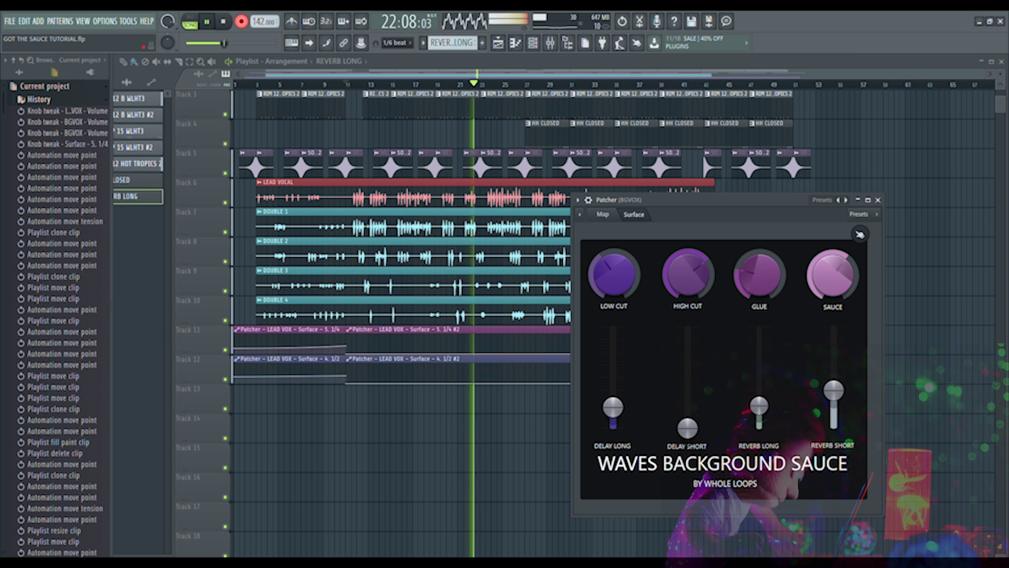
{"action": "mouse_move", "coordinate": [760, 405]}
{"action": "left_mouse_down"}
{"action": "mouse_move", "coordinate": [760, 360]}
{"action": "mouse_move", "coordinate": [759, 412]}
{"action": "left_mouse_up"}
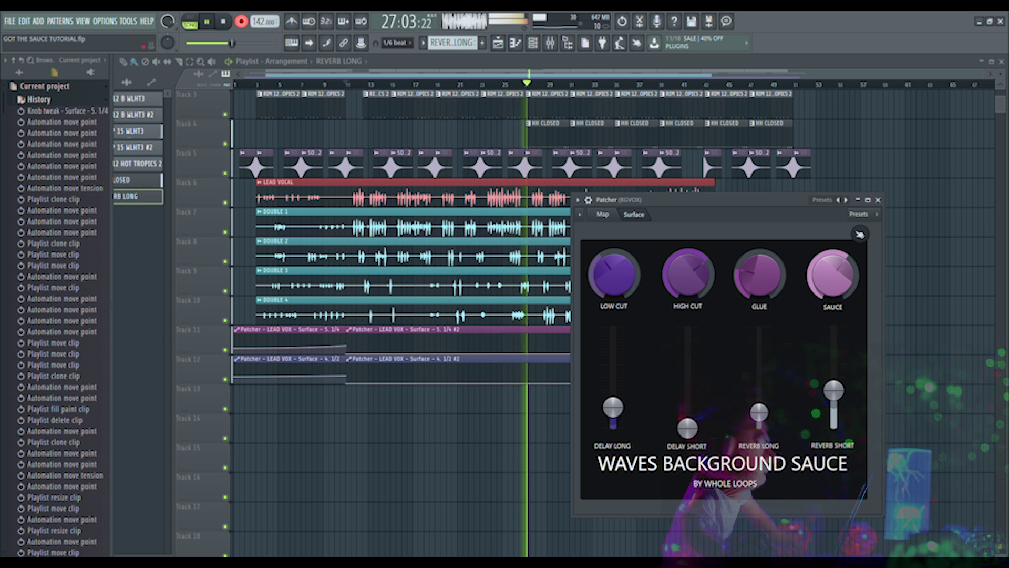
{"action": "key", "text": "space"}
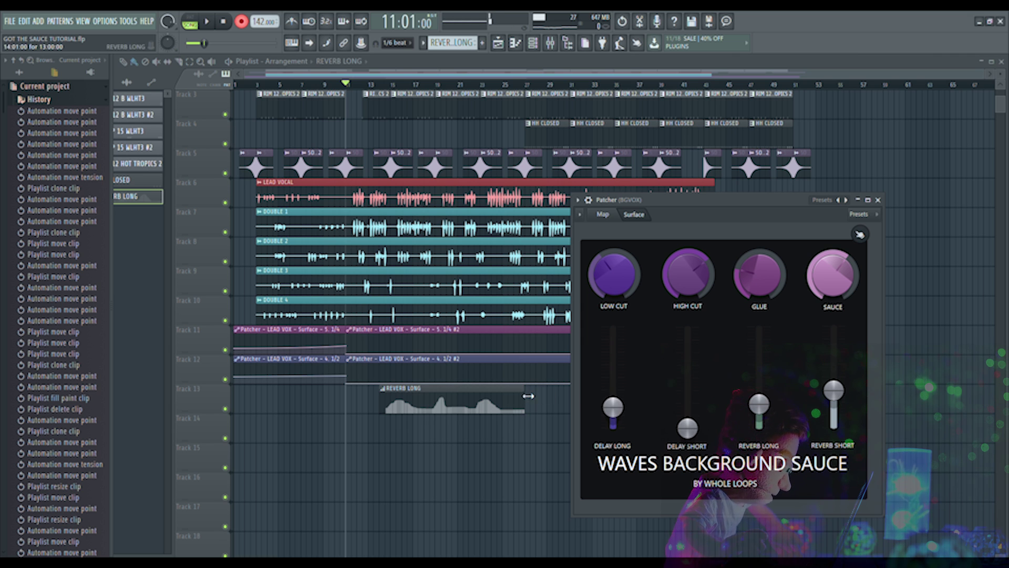
- Lower the BGVOX fader to about -6.4 dB, reopen its Sauce patcher, and play to check the mix
{"action": "left_click", "coordinate": [551, 44]}
{"action": "left_click_drag", "start_coordinate": [192, 455], "coordinate": [192, 458]}
{"action": "left_click", "coordinate": [909, 321]}
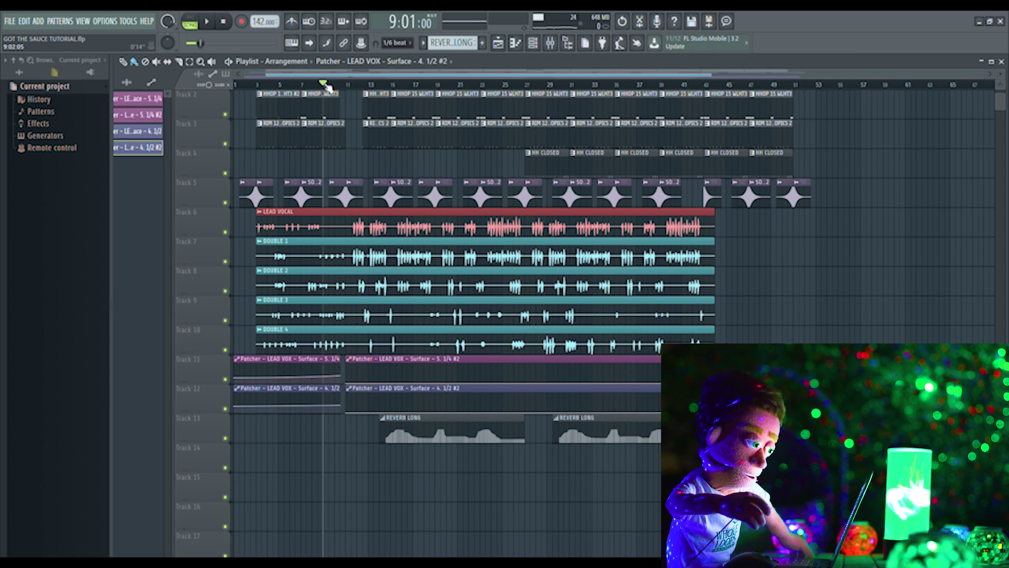
{"action": "key", "text": "space"}
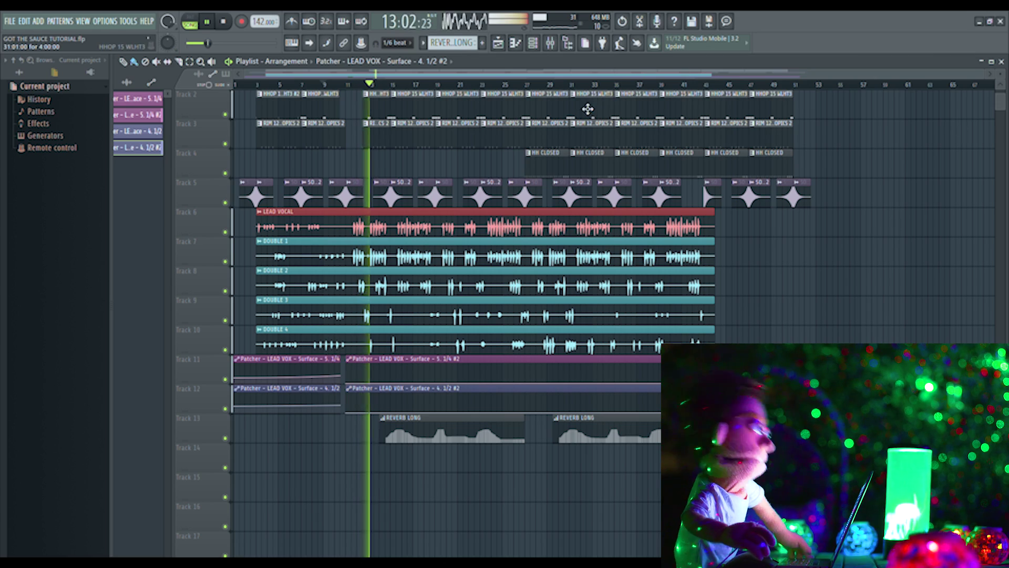
{"action": "key", "text": "F9"}
- Open the LEAD VOX Vocal Sauce patcher, then the BGVOX Background Sauce patcher
{"action": "left_click", "coordinate": [916, 322]}
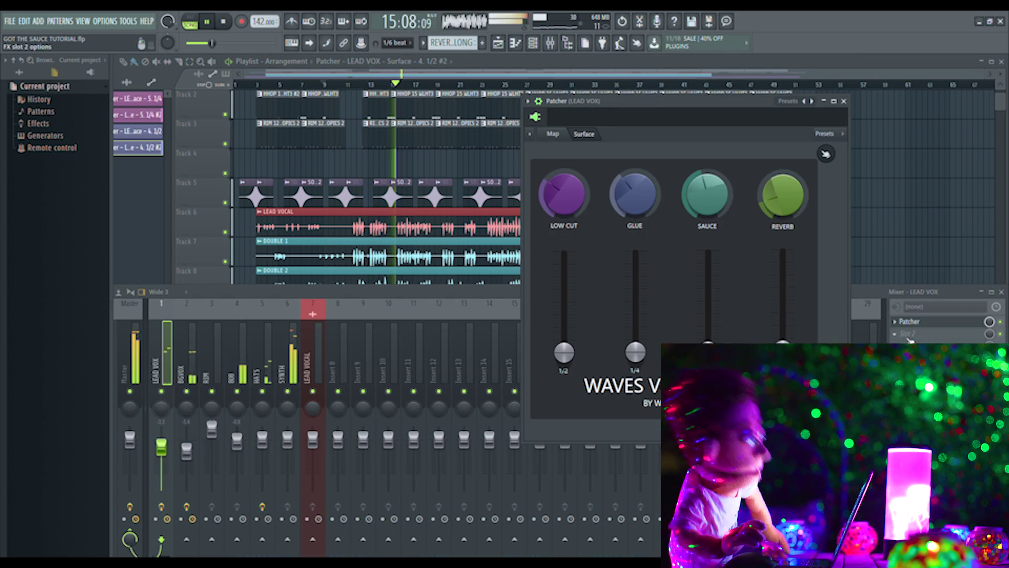
{"action": "left_click", "coordinate": [190, 308]}
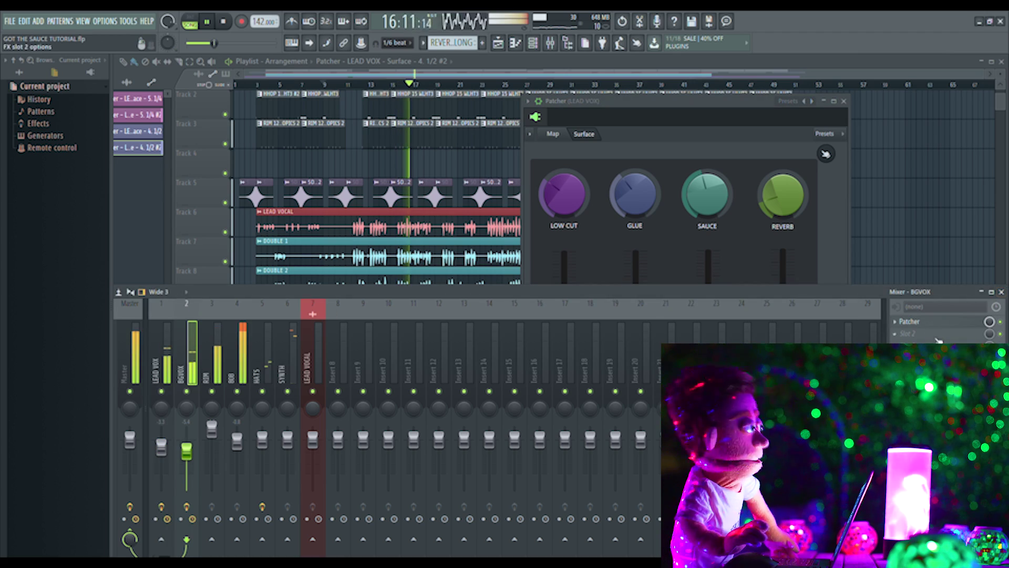
{"action": "left_click", "coordinate": [915, 322]}
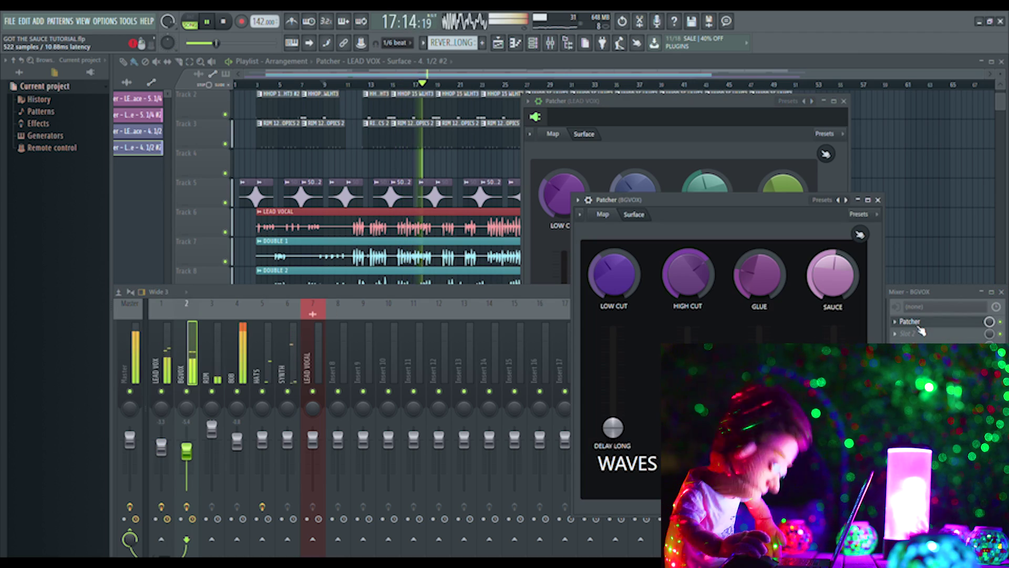